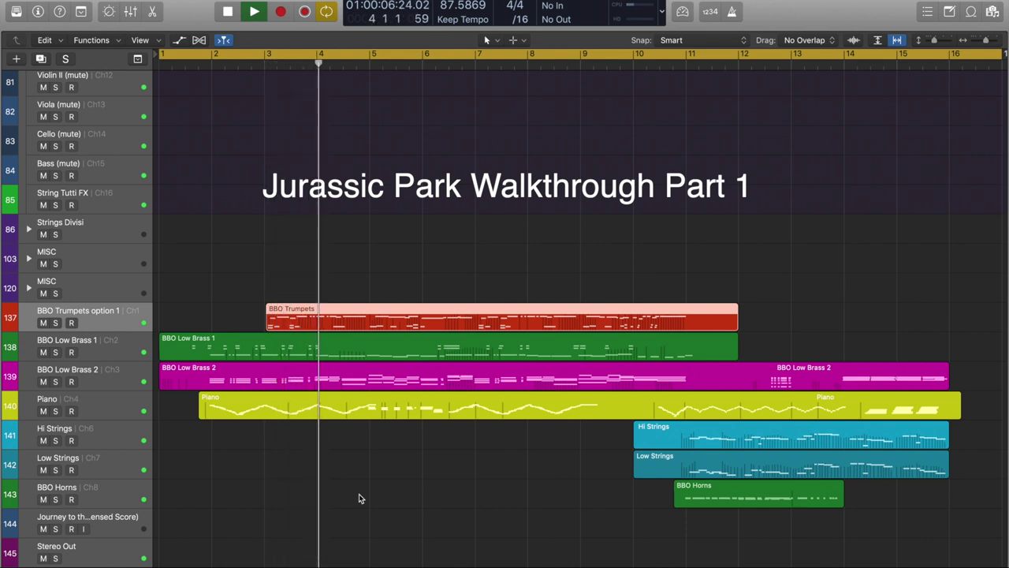
Step: Switch from Logic Pro to the Trumpets Synchron Player in Vienna Ensemble Pro
key(super+Tab)
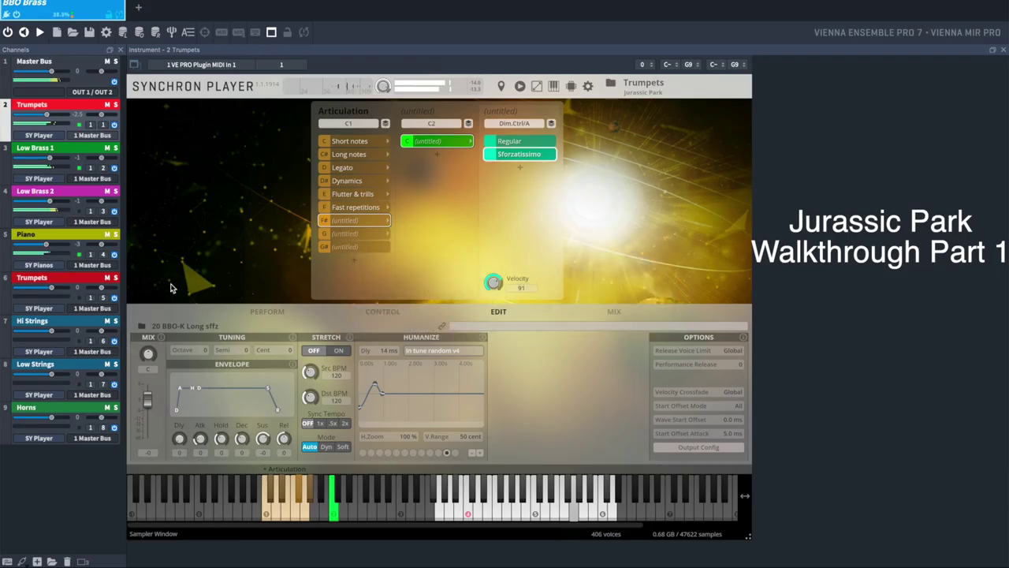
Step: Show Synchron Player's MIX channels for the Low Brass 1 instrument, then return to Logic Pro
click(614, 312)
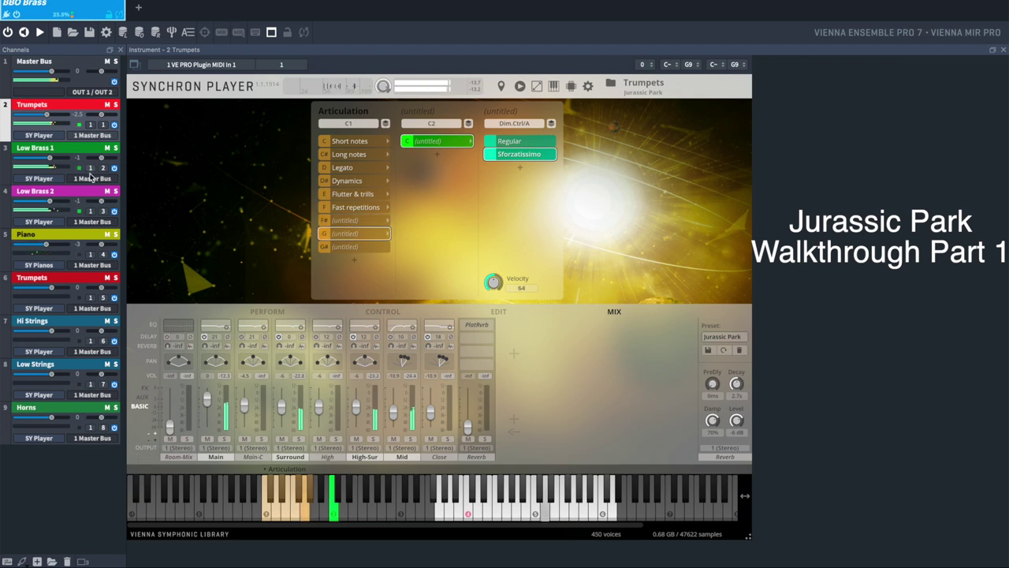
click(75, 151)
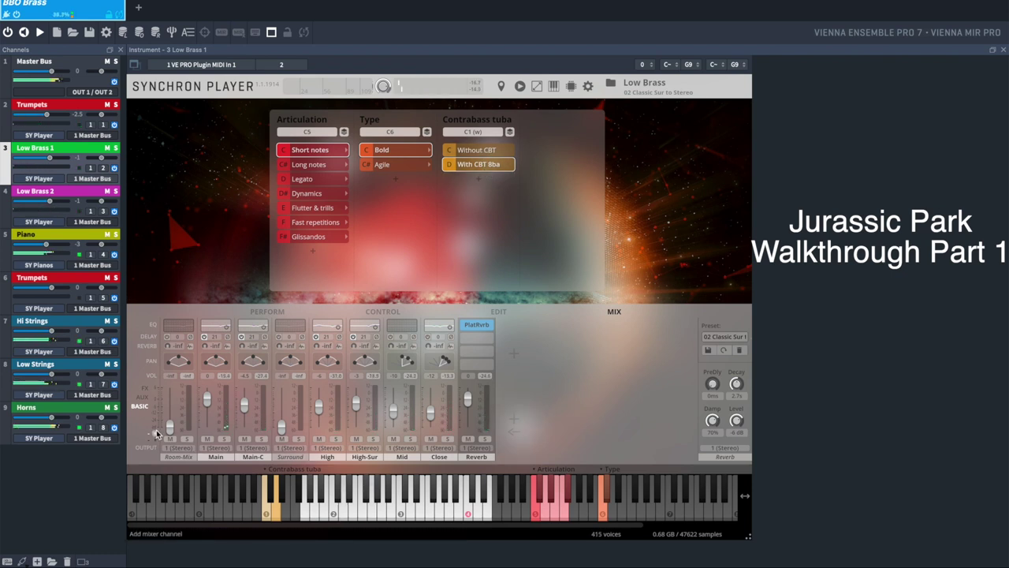
key(super+Tab)
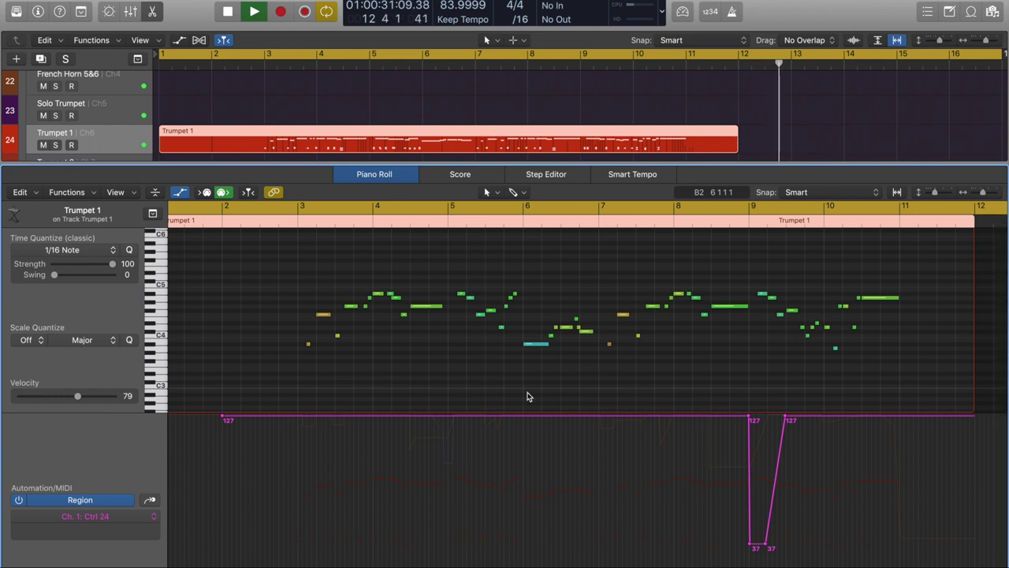
Step: Hide the Piano Roll, scroll the tracks during playback, and view Trumpet 1's notes
key(e)
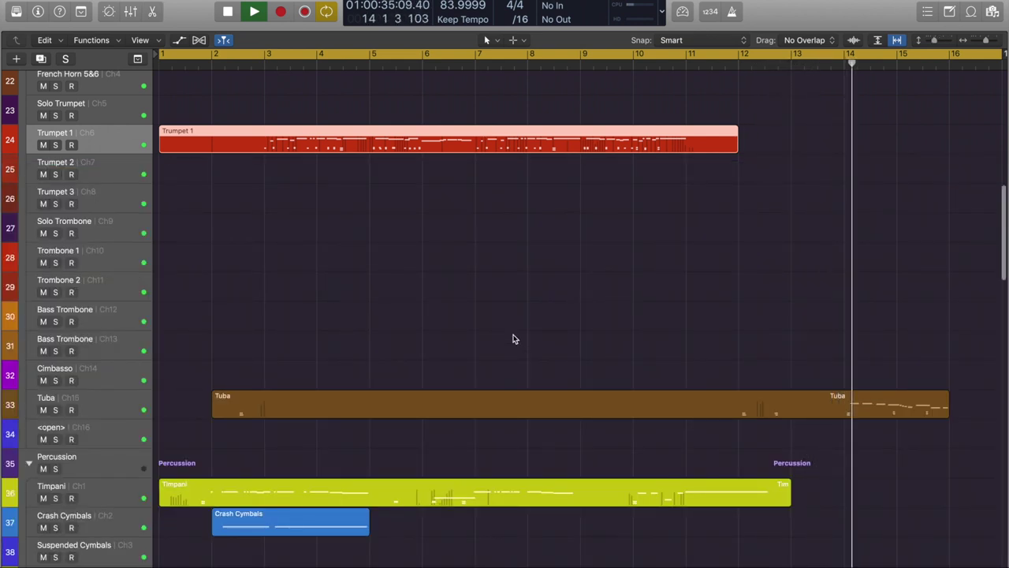
scroll(513, 339, down, 2)
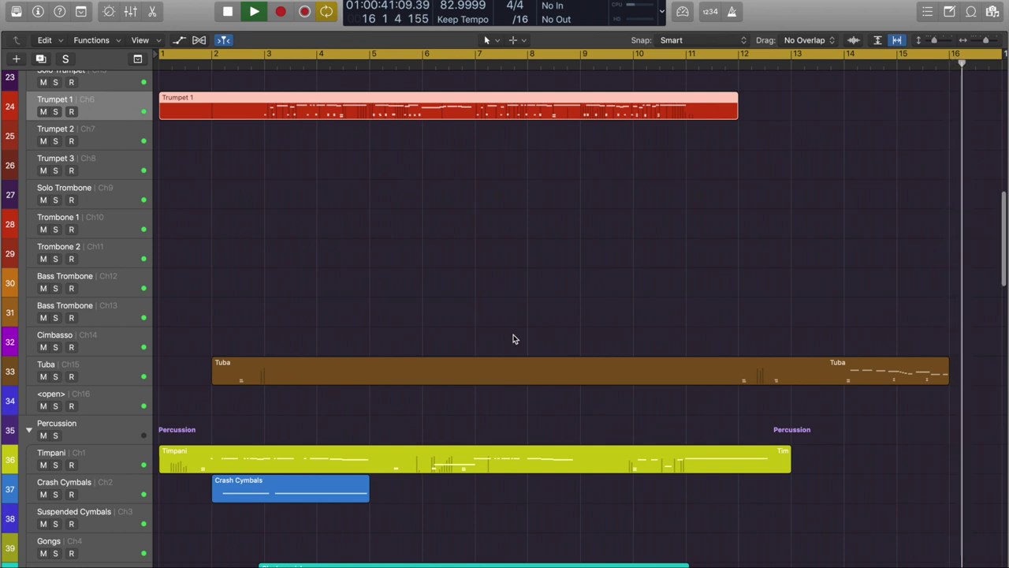
scroll(513, 339, down, 10)
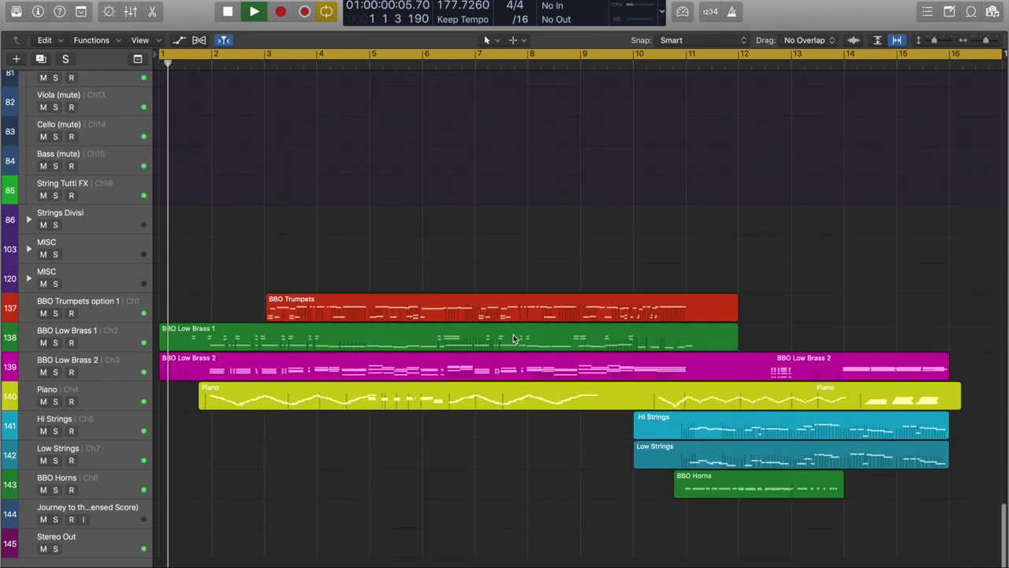
scroll(513, 339, up, 15)
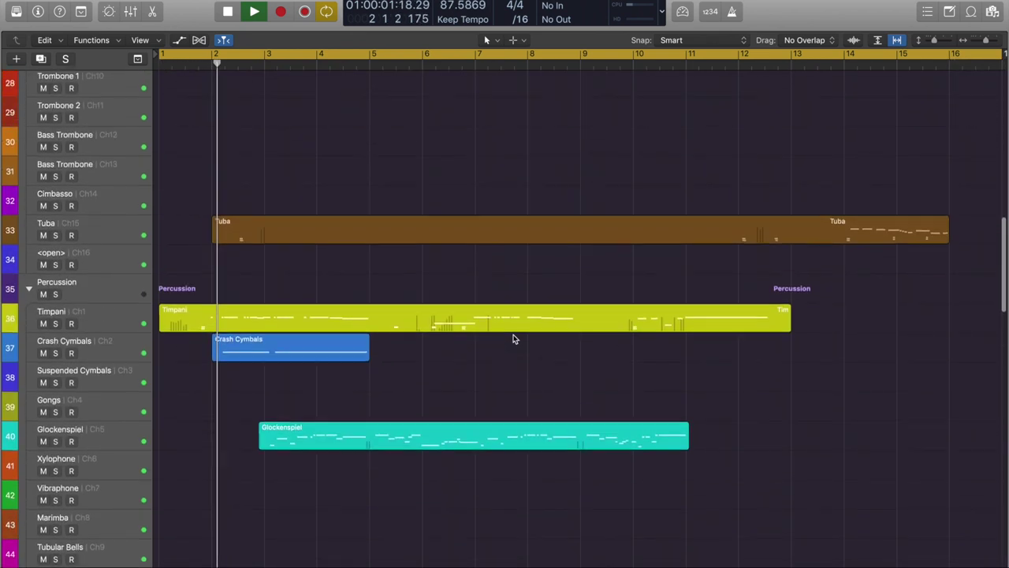
key(p)
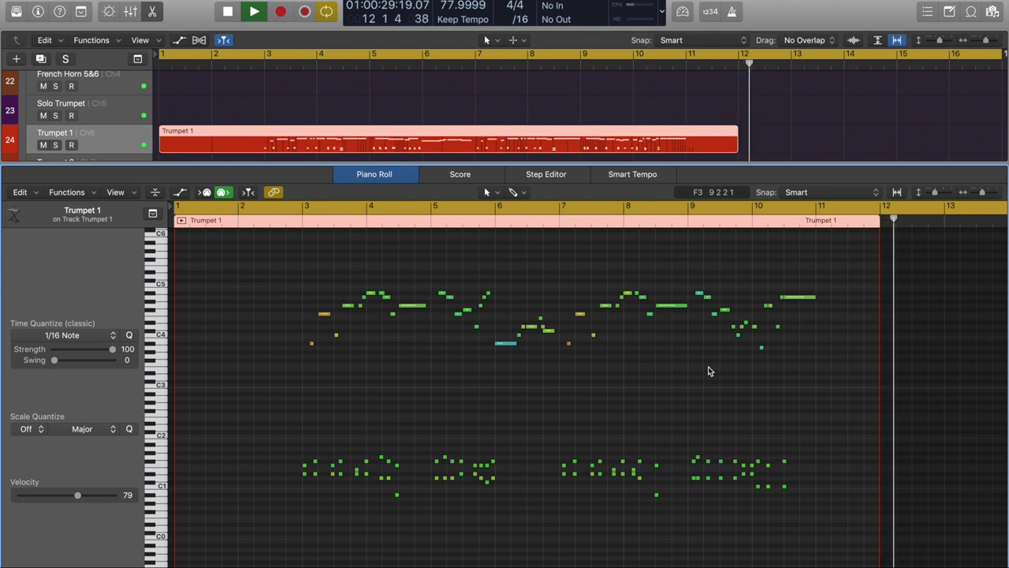
key(e)
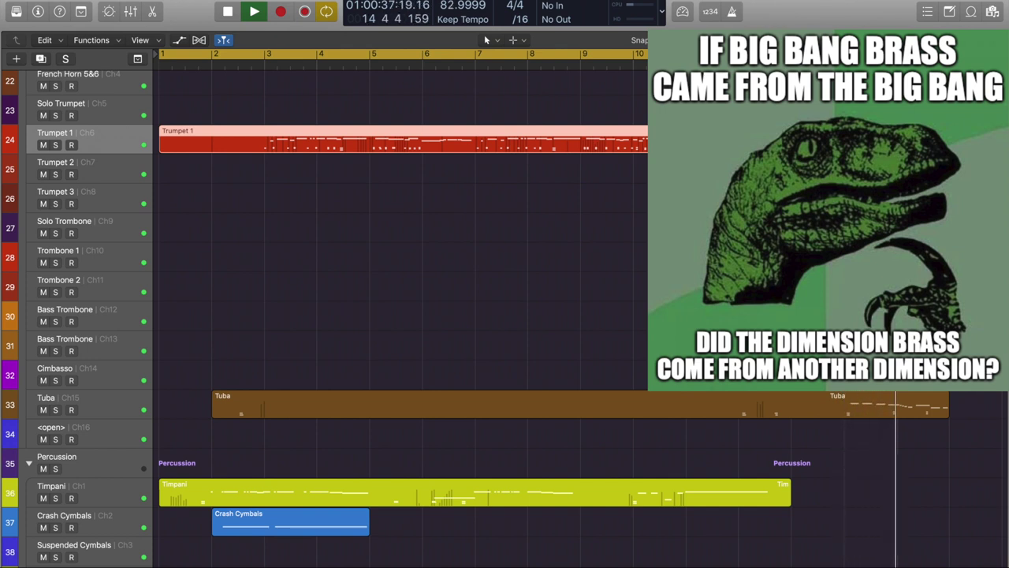
Step: Scroll the track list down to the BBO brass tracks during playback, then stop playback
scroll(487, 39, down, 3)
scroll(708, 371, down, 3)
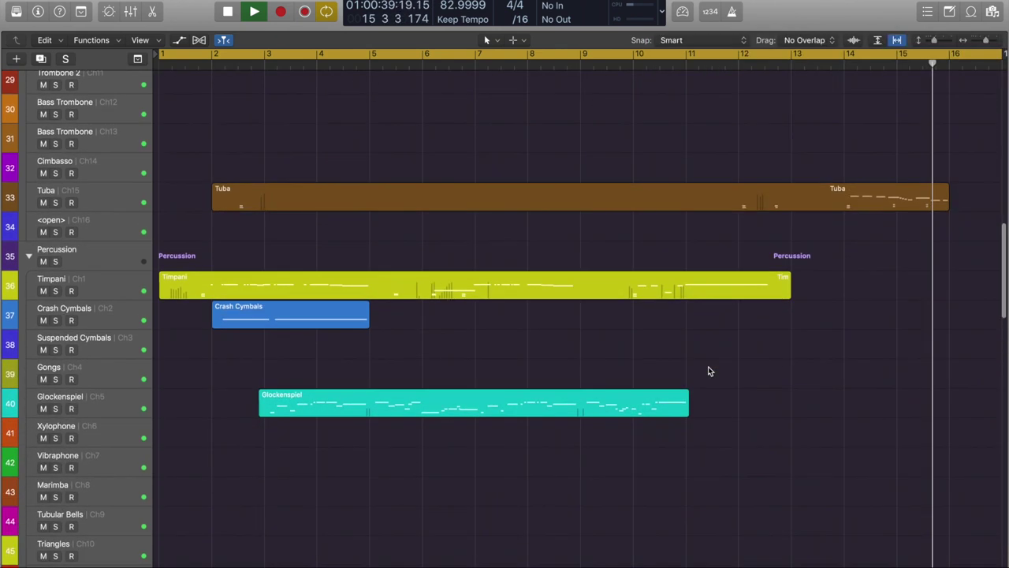
scroll(708, 369, down, 20)
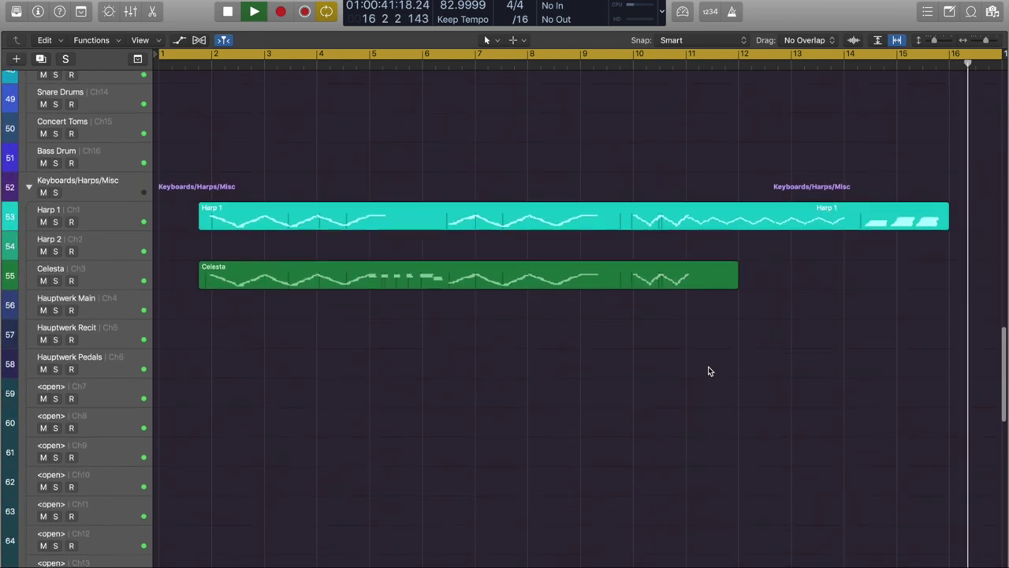
scroll(708, 370, down, 2)
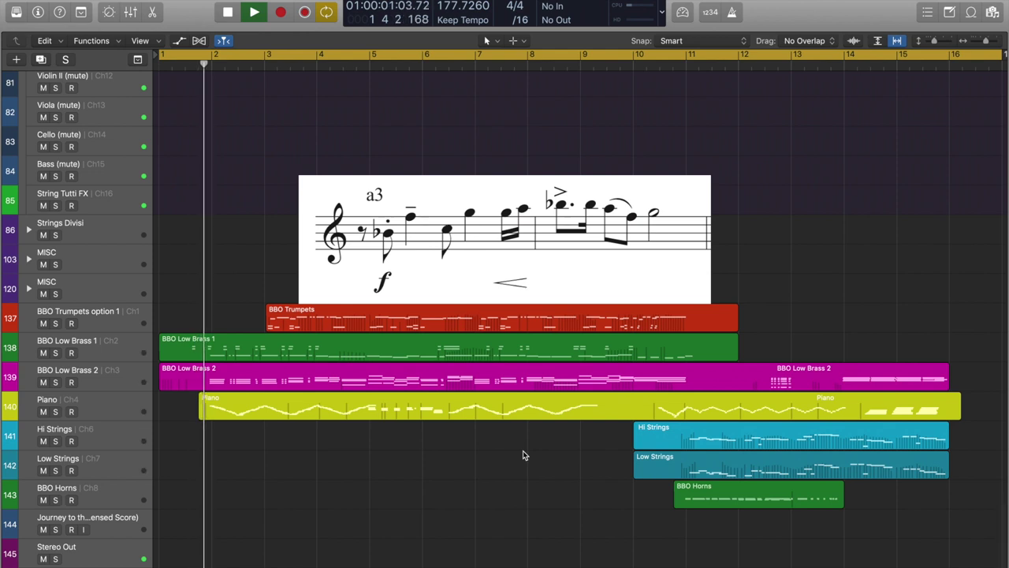
key(space)
Step: Return the playhead to bar 1 and open the BBO Trumpets region in the Piano Roll
key(Return)
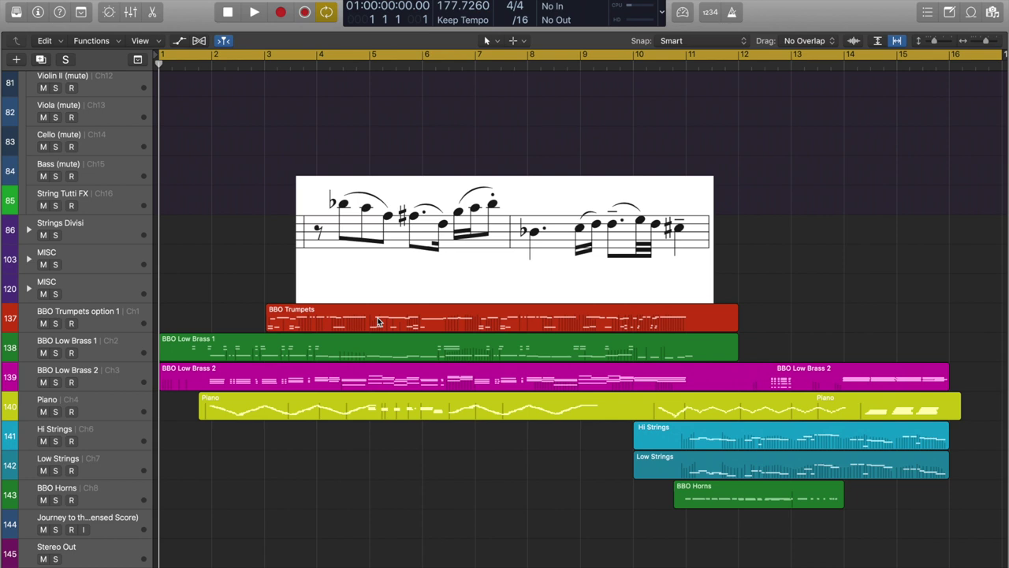
double_click(377, 320)
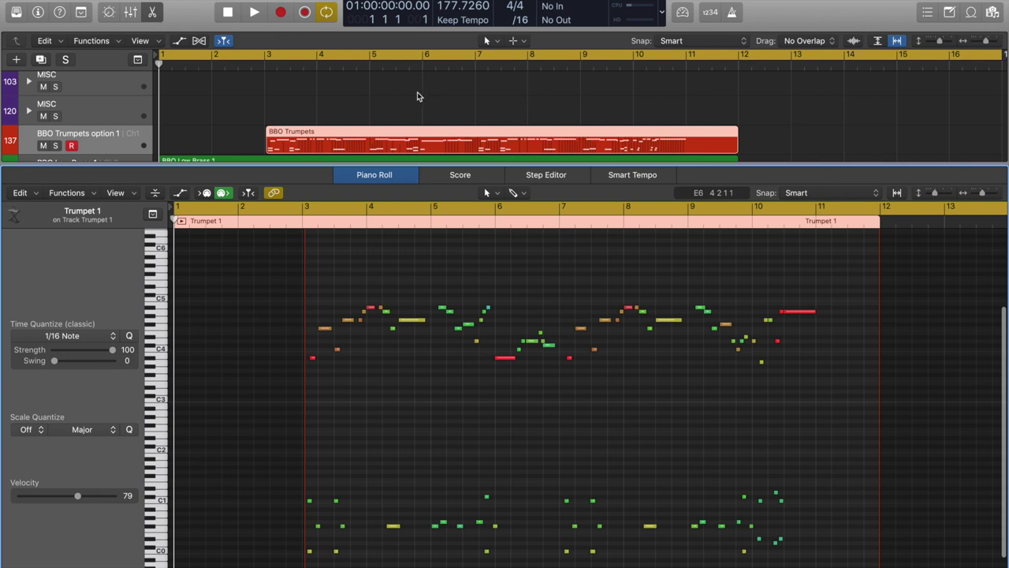
Step: Compare BBO Trumpets' notes with the Trumpet 1 region, then leave BBO Trumpets alone in the editor
scroll(425, 76, down, 1)
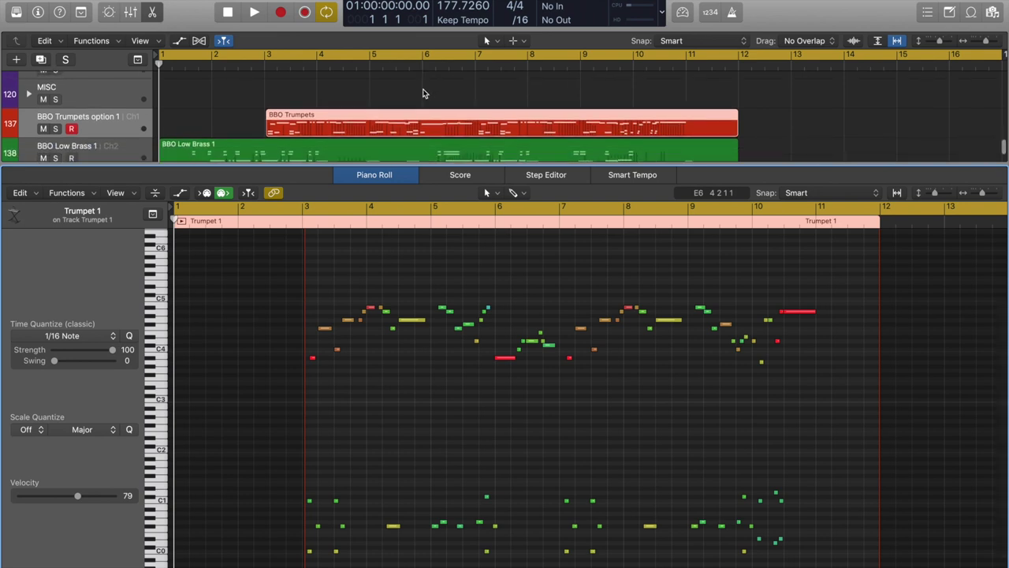
scroll(423, 93, up, 15)
scroll(422, 93, up, 6)
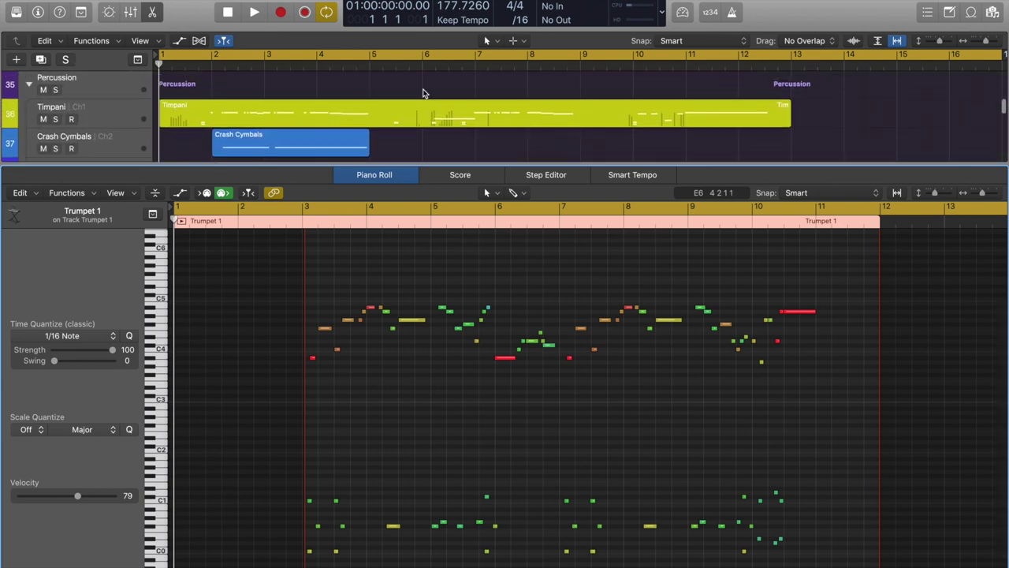
scroll(422, 93, up, 3)
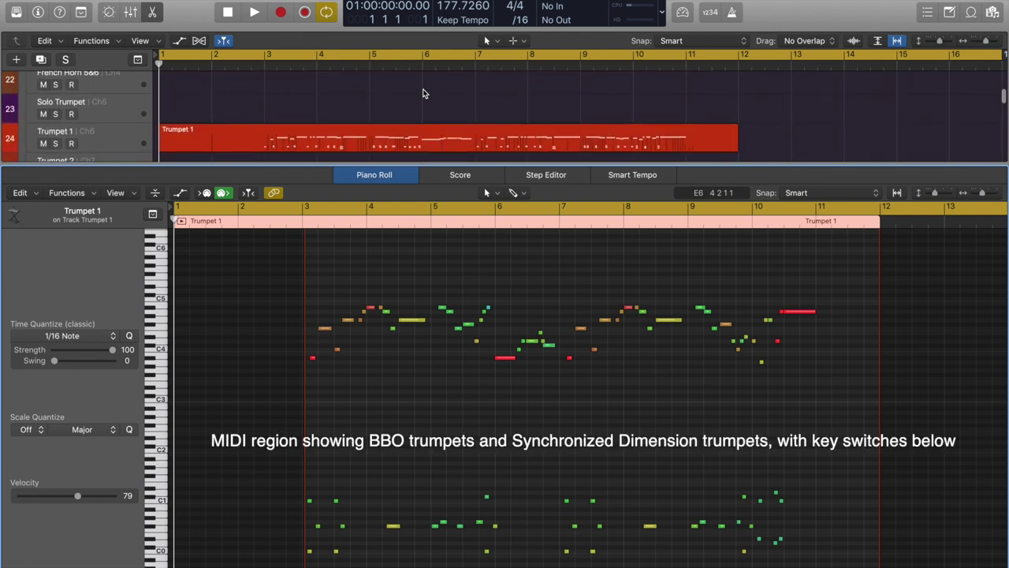
shift+click(419, 141)
key(super+Right)
key(super+Right)
key(super+Right)
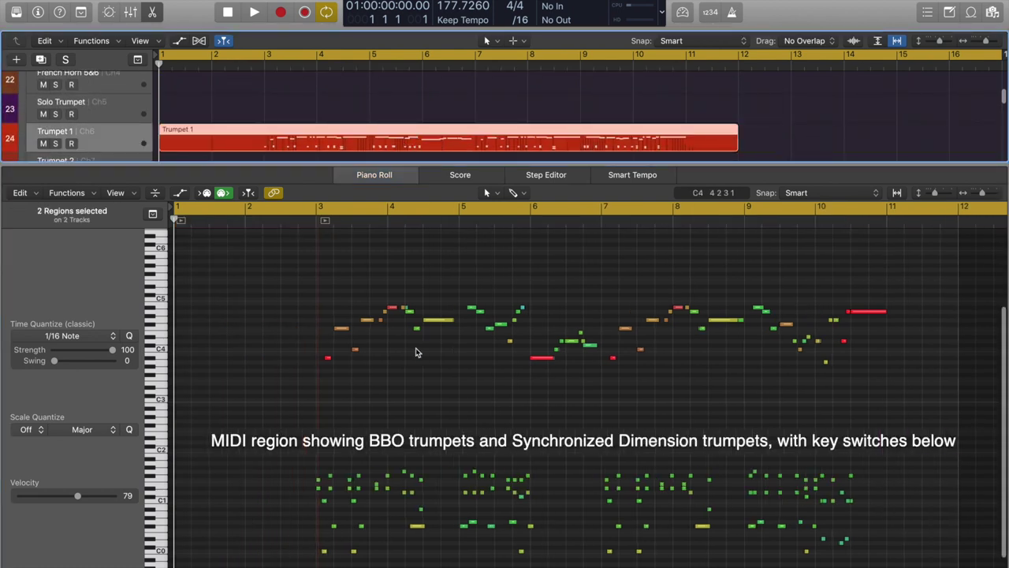
scroll(415, 350, right, 10)
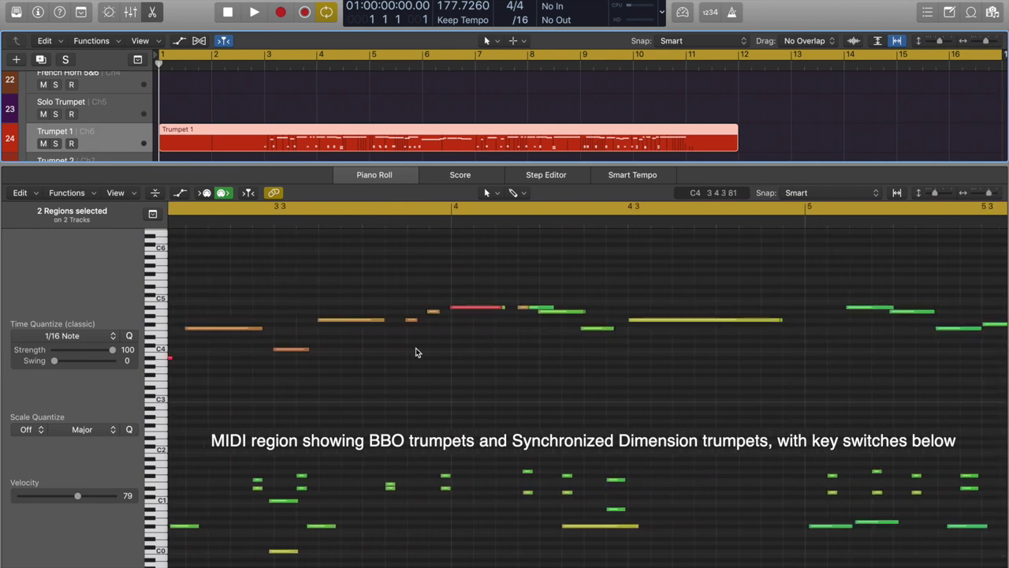
click(431, 142)
shift+click(430, 143)
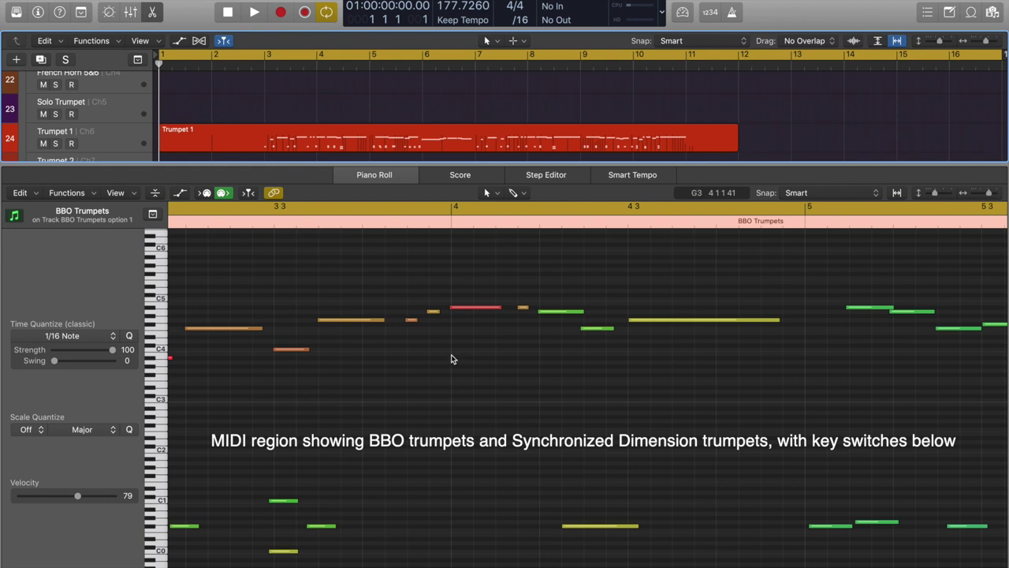
Step: Reopen the BBO Trumpets region in the Piano Roll, review its notes, then switch to Vienna Ensemble Pro
key(e)
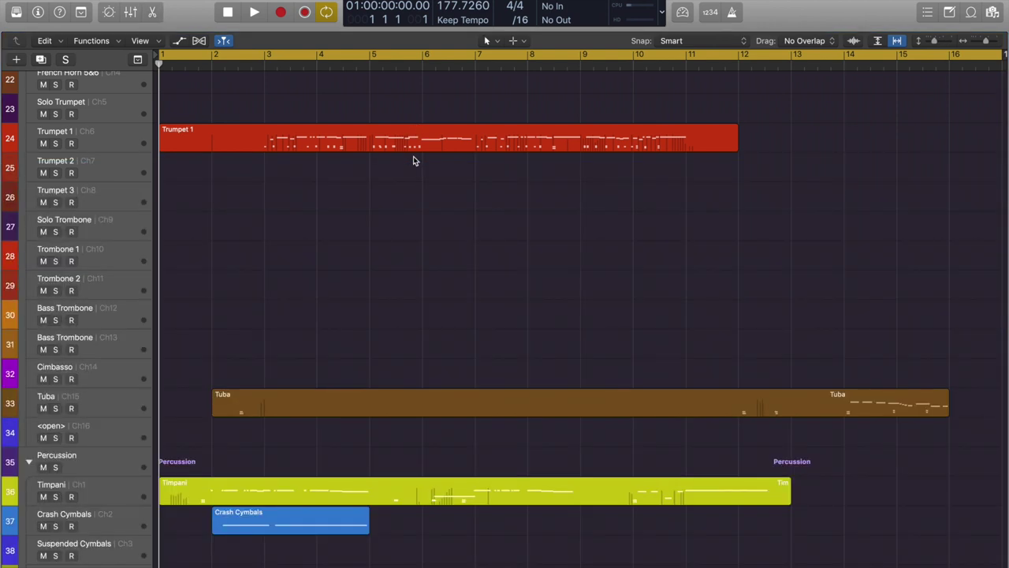
scroll(413, 160, down, 20)
scroll(409, 167, up, 2)
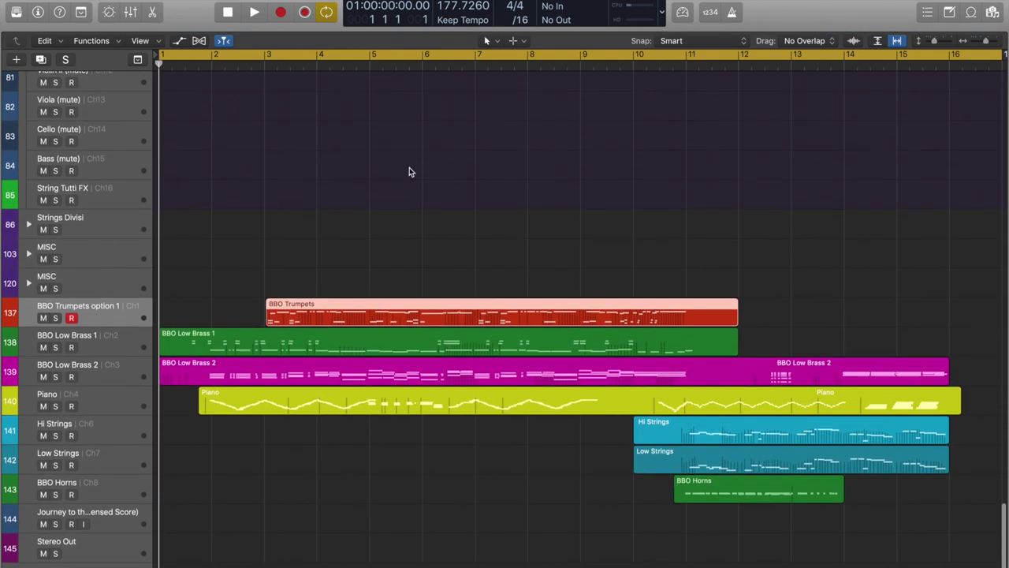
click(375, 324)
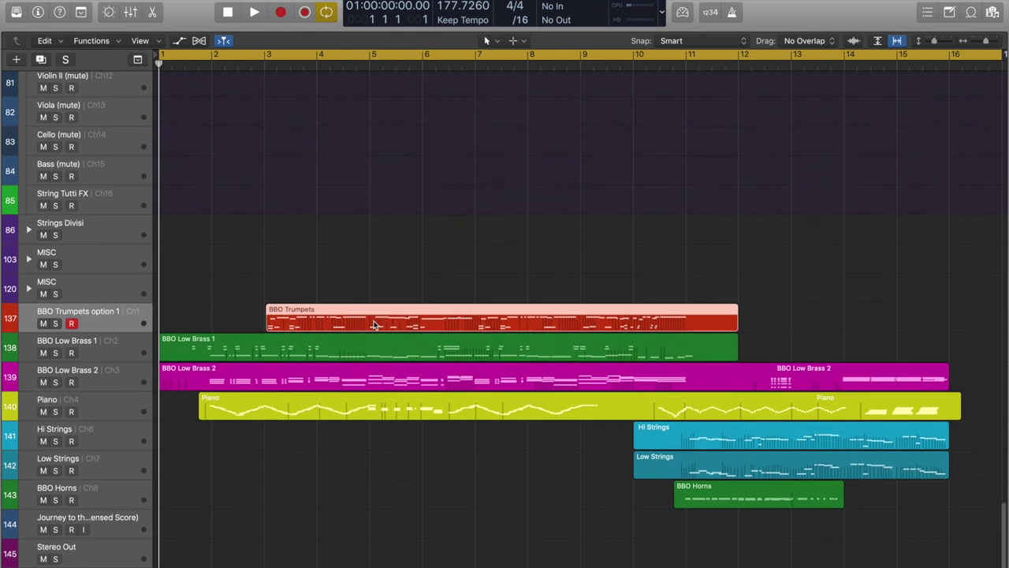
key(e)
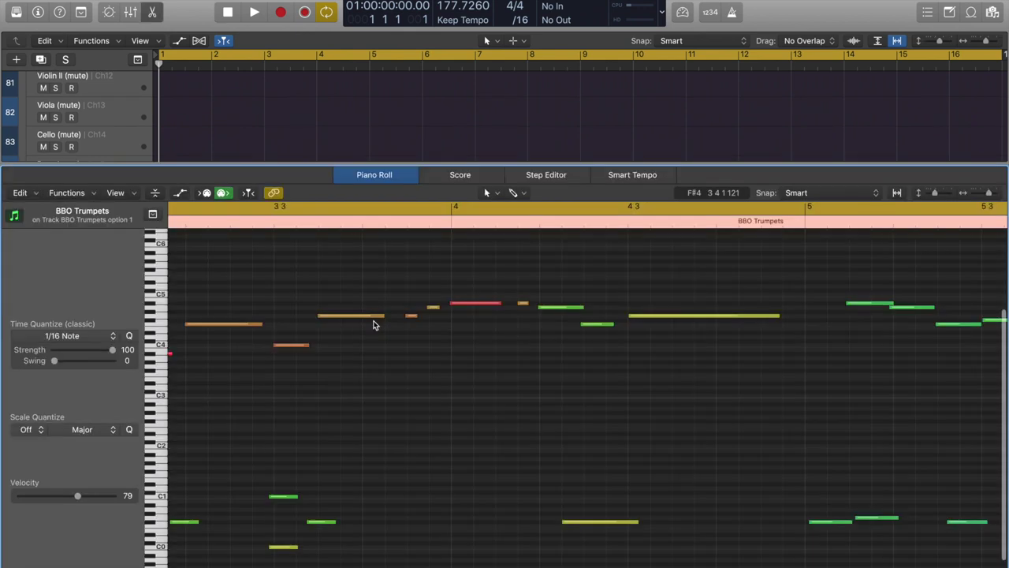
scroll(358, 384, left, 10)
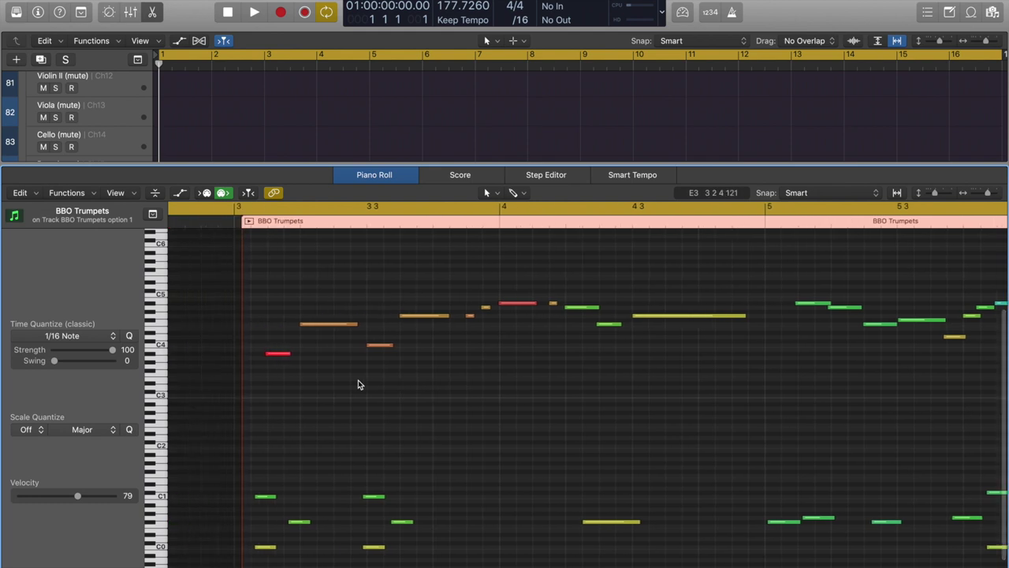
scroll(358, 384, right, 2)
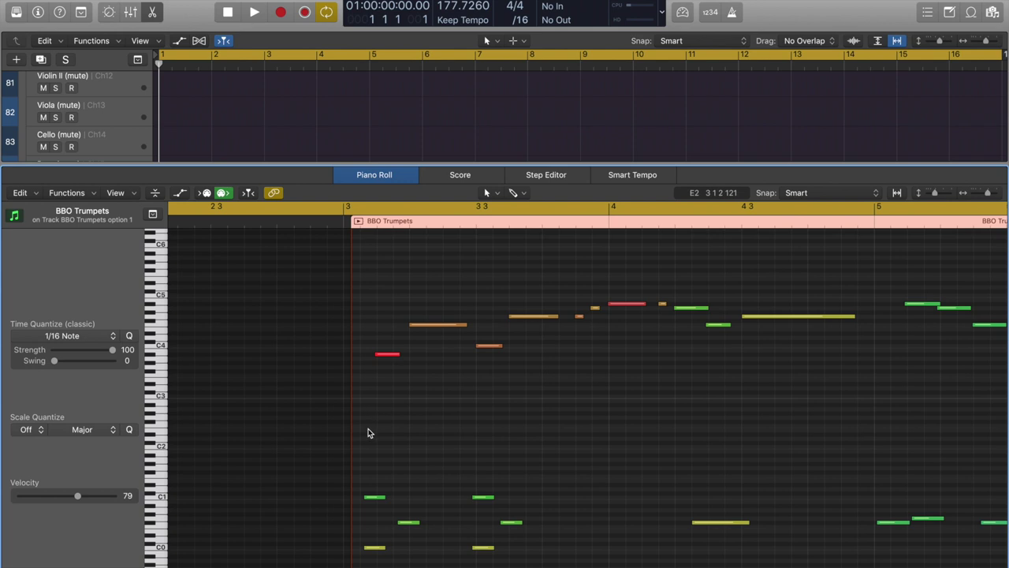
scroll(368, 433, right, 2)
scroll(369, 433, up, 3)
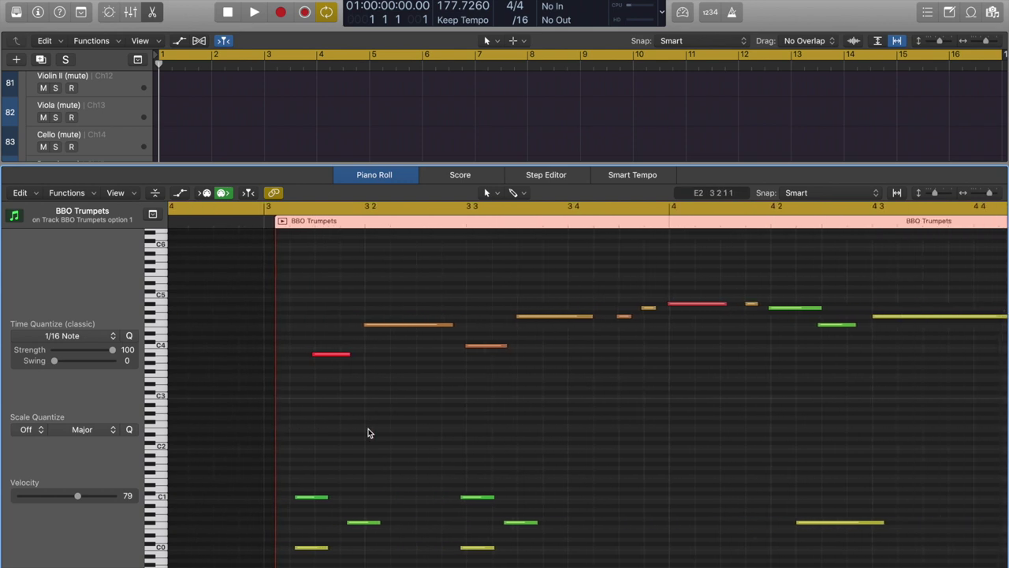
key(super+Tab)
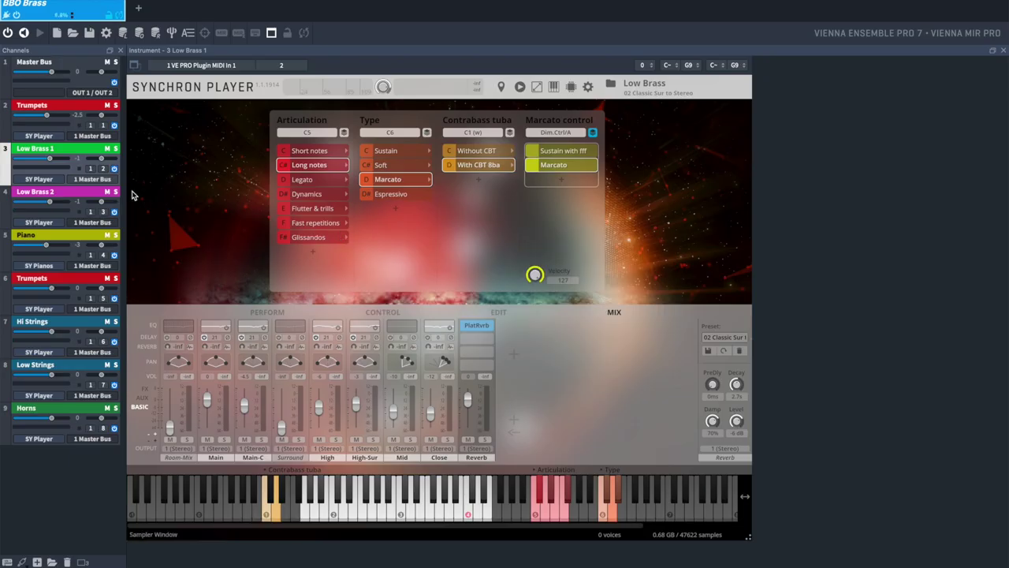
Step: On the Trumpets channel, choose Short notes and raise the EDIT destination BPM from 93 to 110.8
click(53, 108)
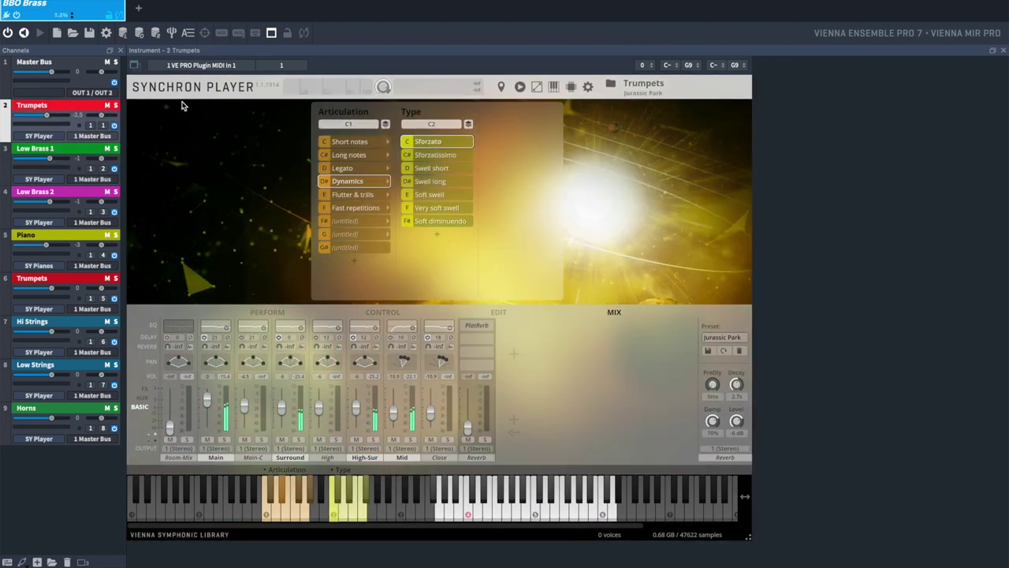
click(350, 141)
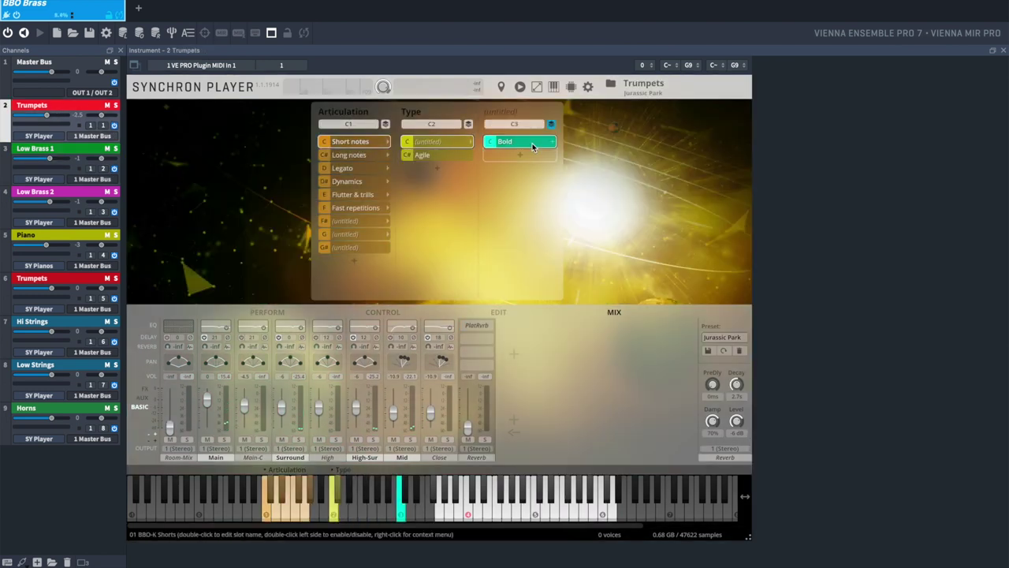
click(498, 312)
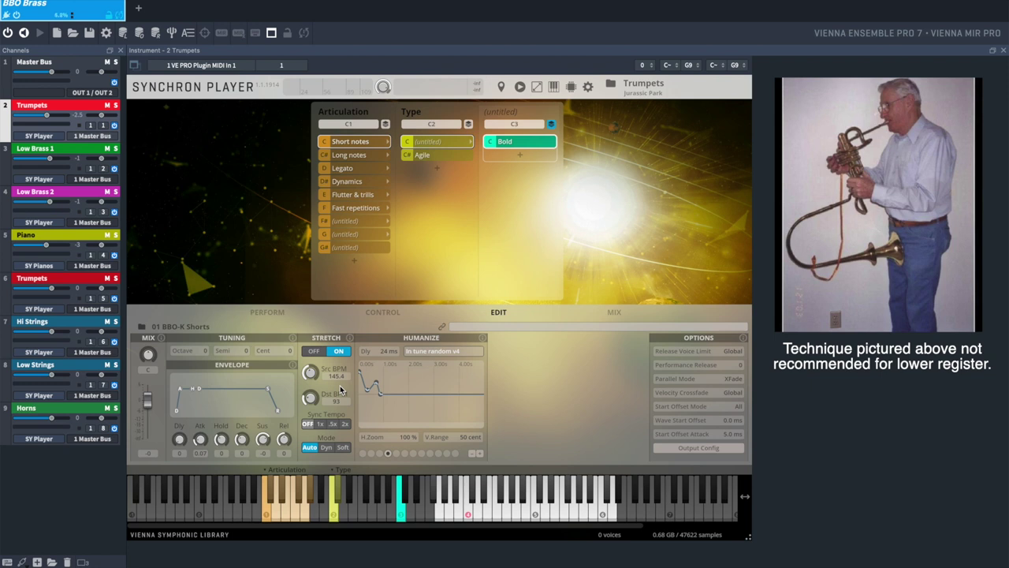
mouse_move(311, 400)
mouse_down()
mouse_move(316, 373)
mouse_move(316, 409)
mouse_up()
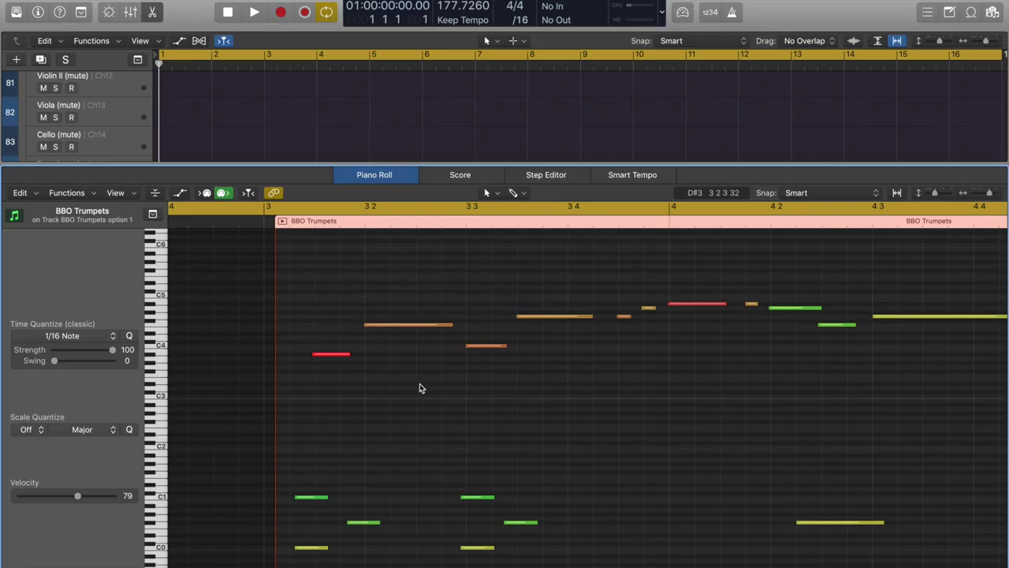
Step: Zoom in and inspect the green BBO Trumpets notes, then switch to Vienna Ensemble Pro
scroll(454, 401, right, 3)
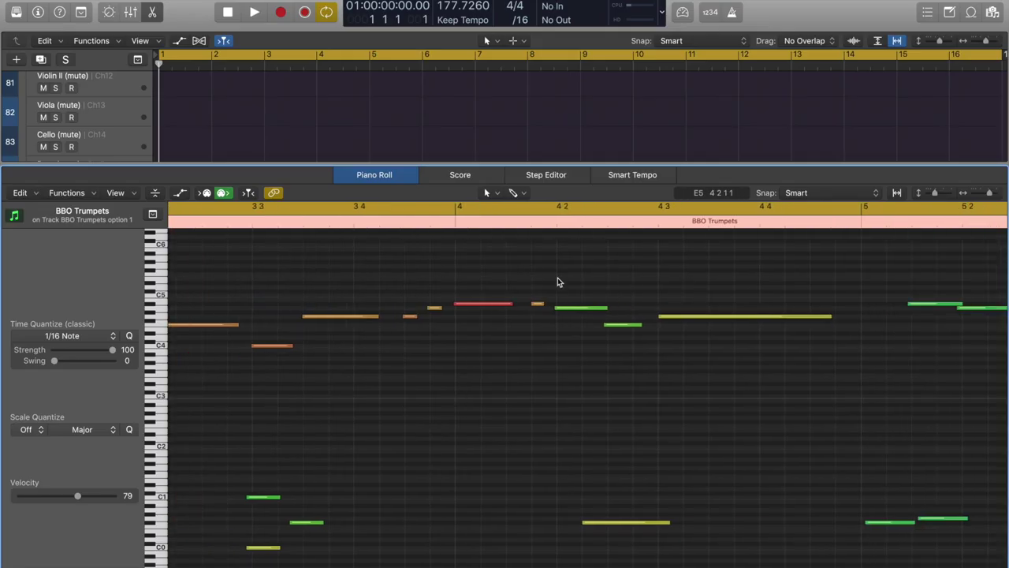
key(super+Down)
click(605, 308)
click(581, 285)
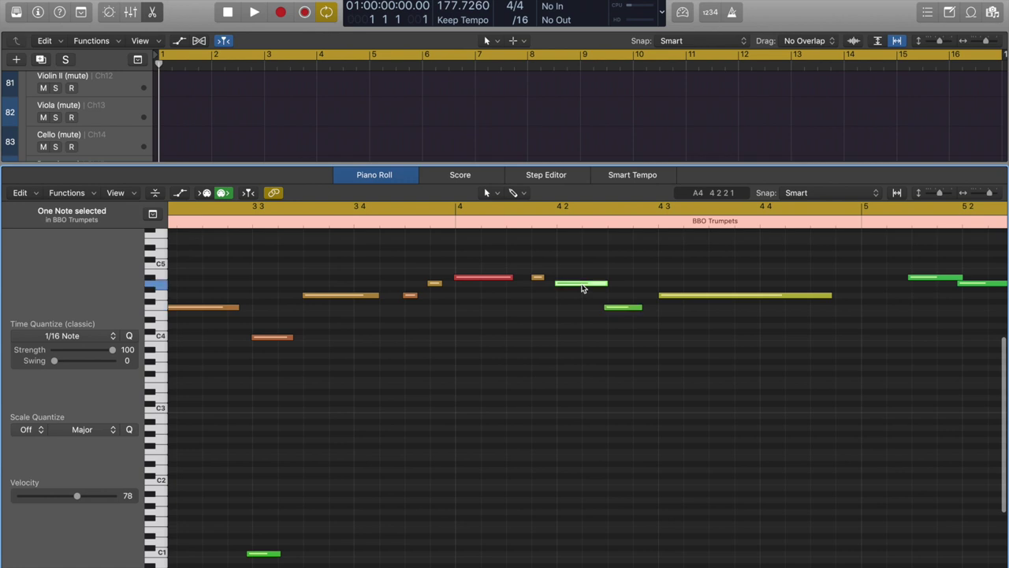
click(620, 309)
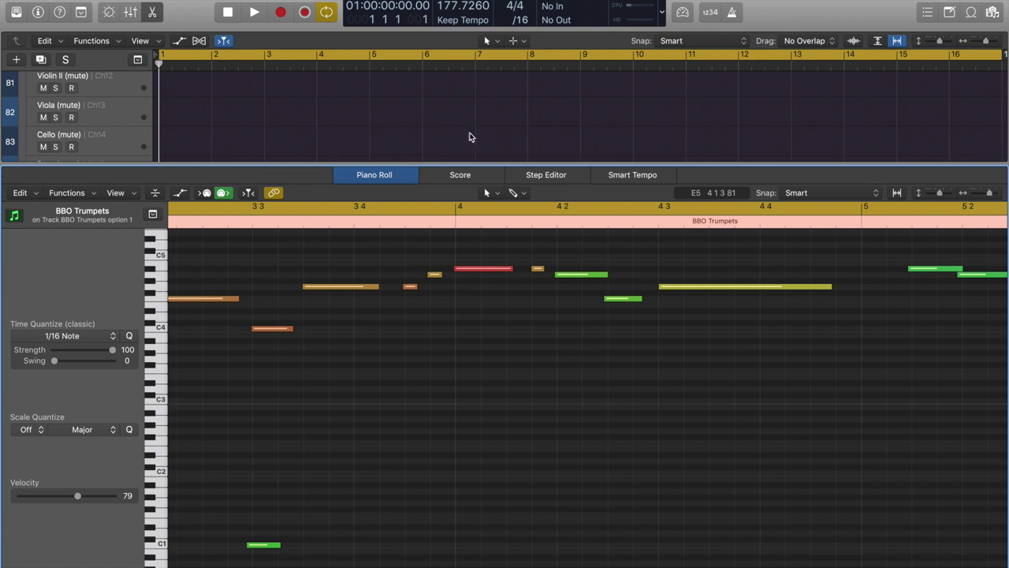
scroll(471, 140, down, 15)
scroll(466, 82, up, 1)
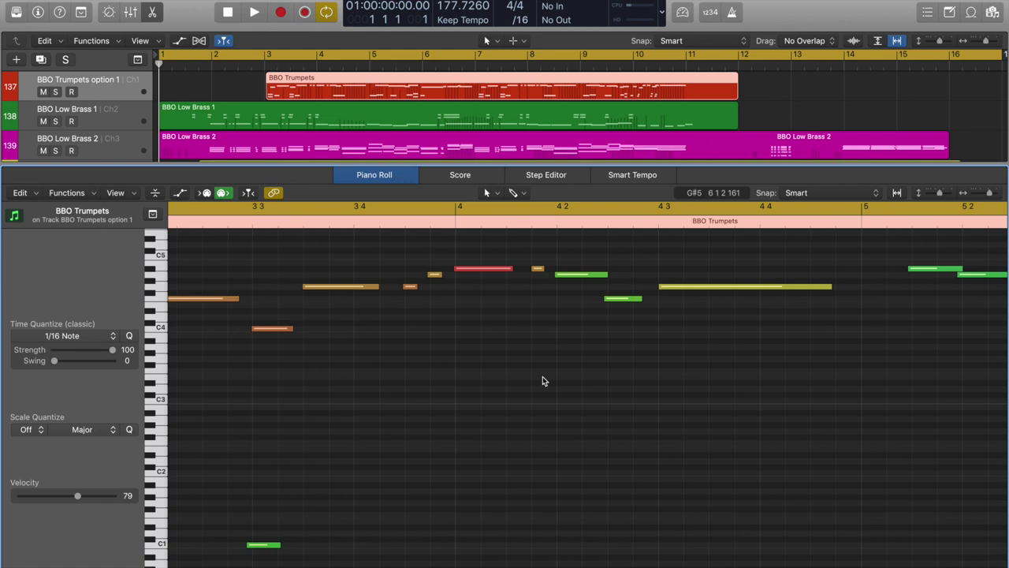
key(super+Tab)
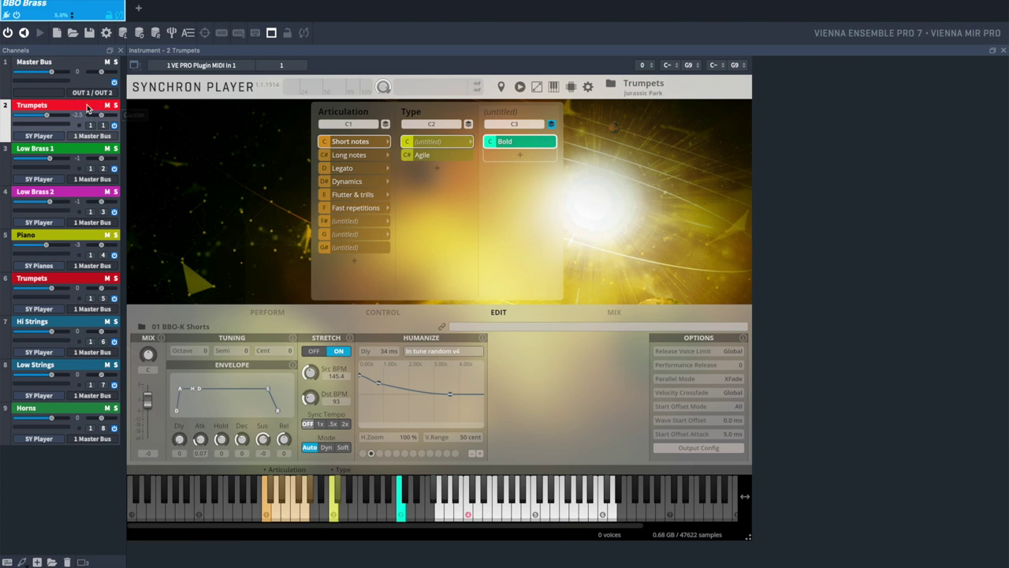
Step: View the Trumpets player's PERFORM CC sliders, including CC 22 Attack, then return to Logic Pro
click(266, 312)
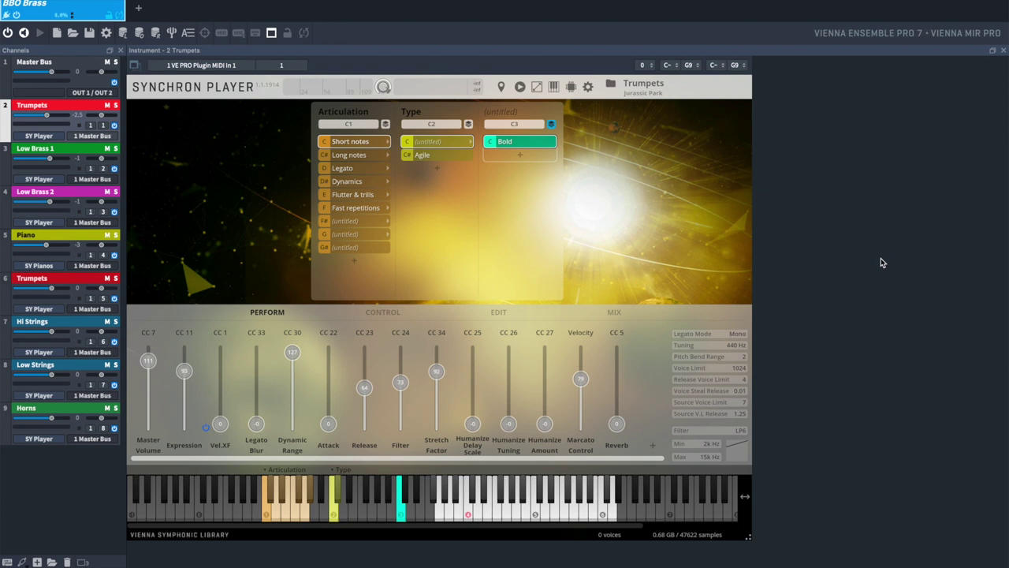
key(super+Tab)
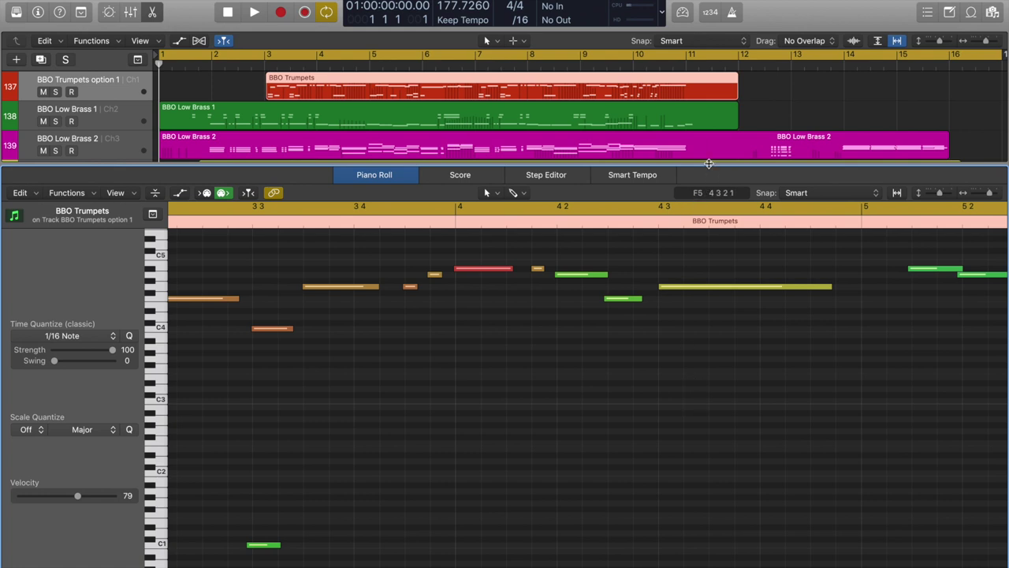
Step: Enlarge the tracks area and show the BBO Trumpets CC 22 attack data in the automation lane
drag(707, 165, 703, 292)
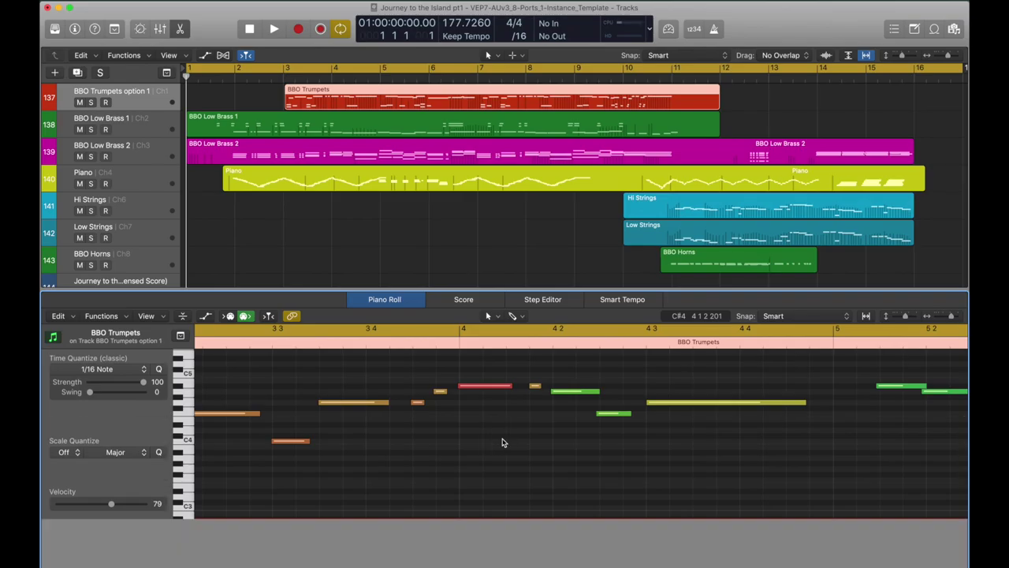
key(a)
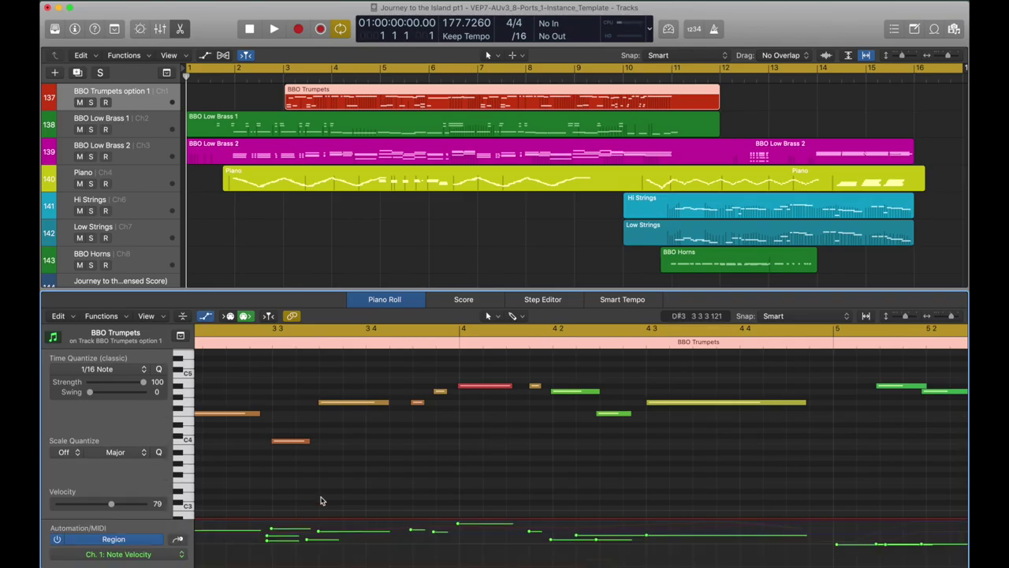
click(183, 537)
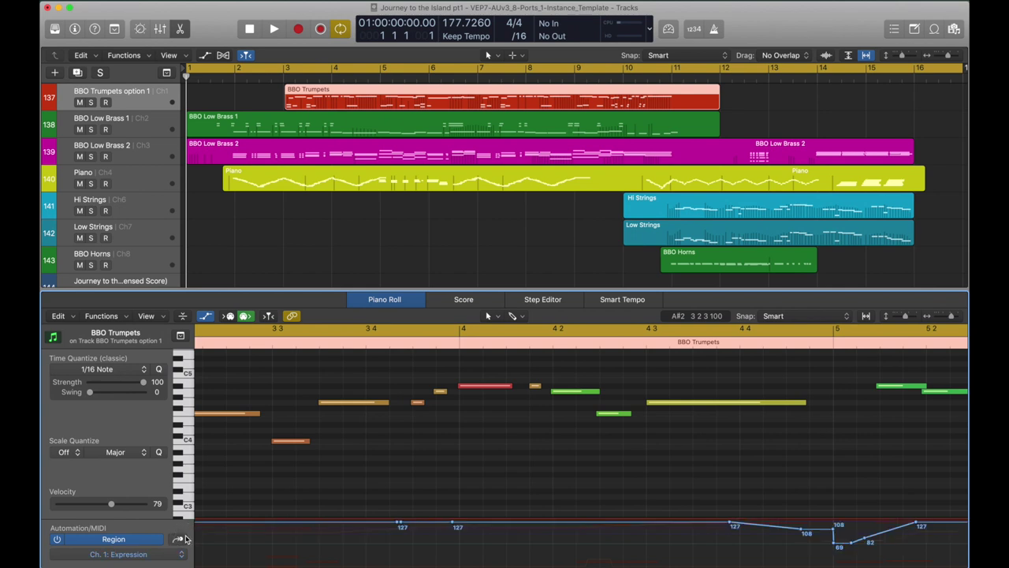
scroll(655, 481, up, 3)
Step: Play back the trumpet passage, select the two notes around beat 4.2, and close the Piano Roll
key(space)
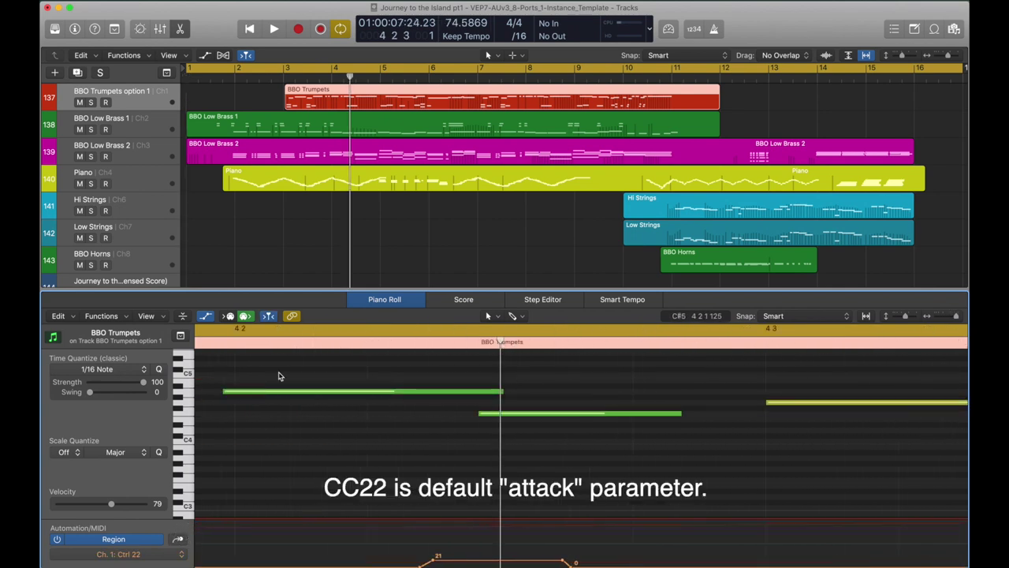
drag(208, 369, 506, 457)
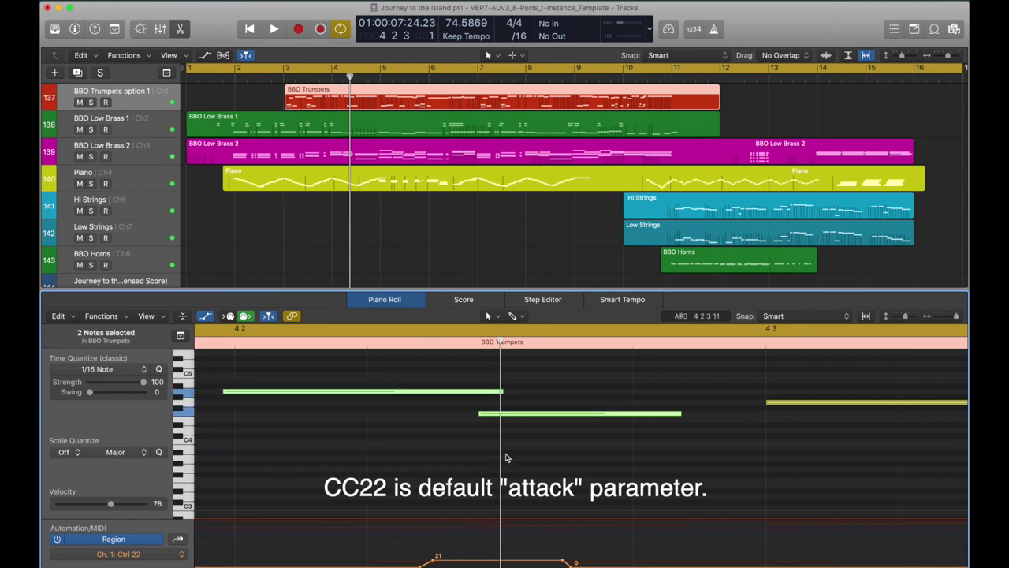
key(e)
scroll(466, 255, up, 15)
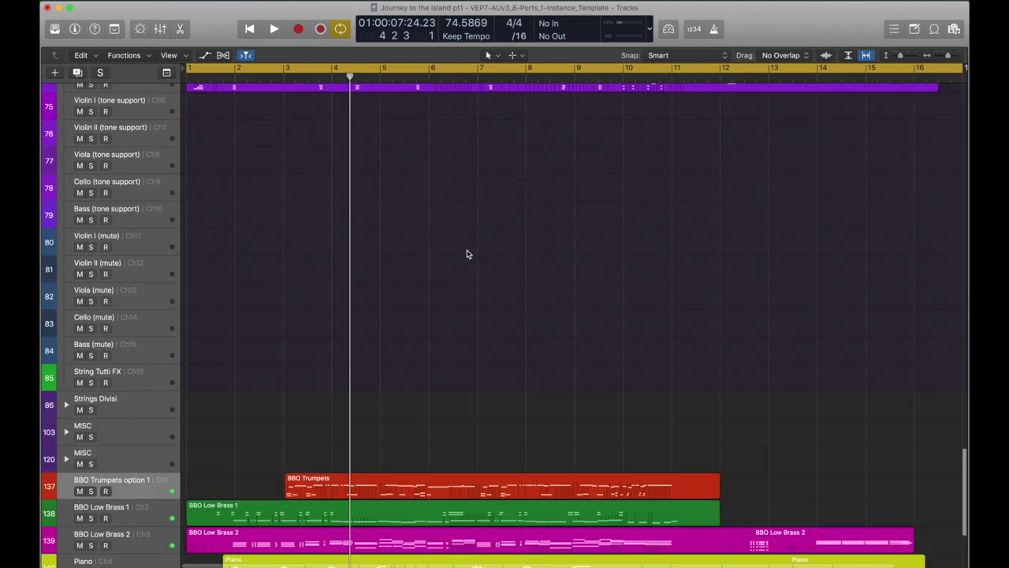
scroll(466, 255, up, 10)
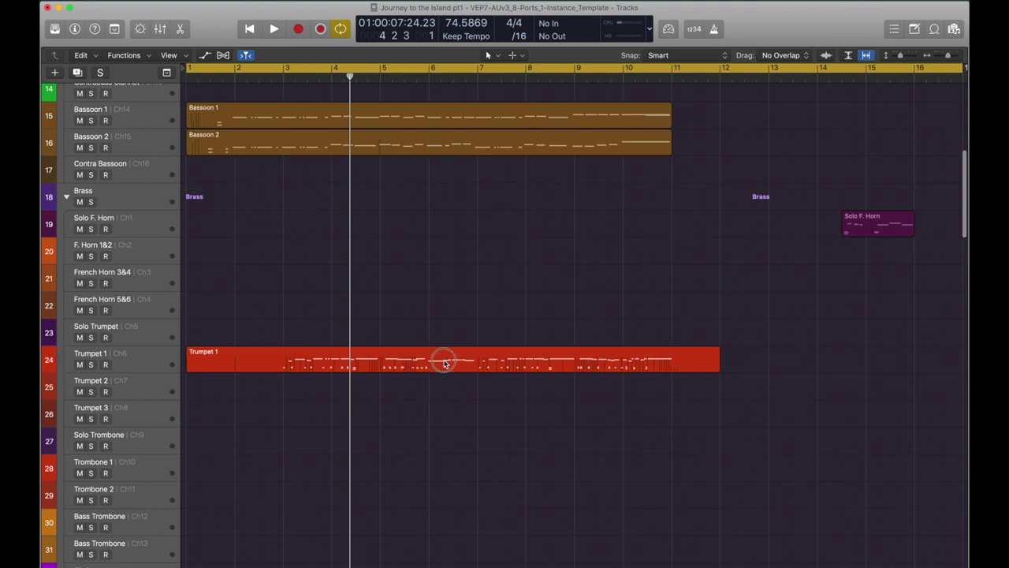
double_click(446, 360)
click(478, 416)
key(a)
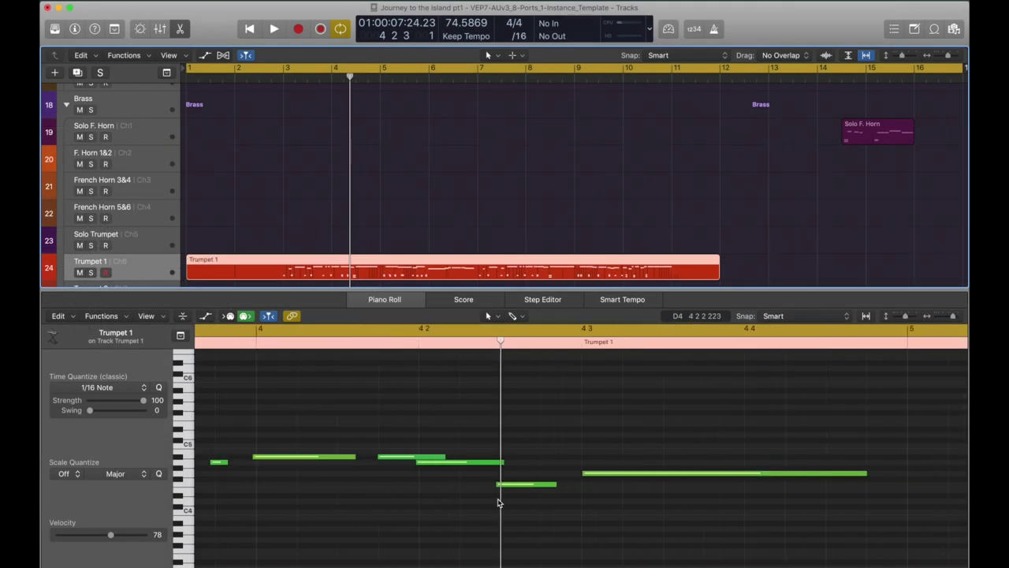
click(394, 457)
drag(397, 468, 509, 507)
click(547, 450)
key(super+Left)
key(super+Left)
key(super+Left)
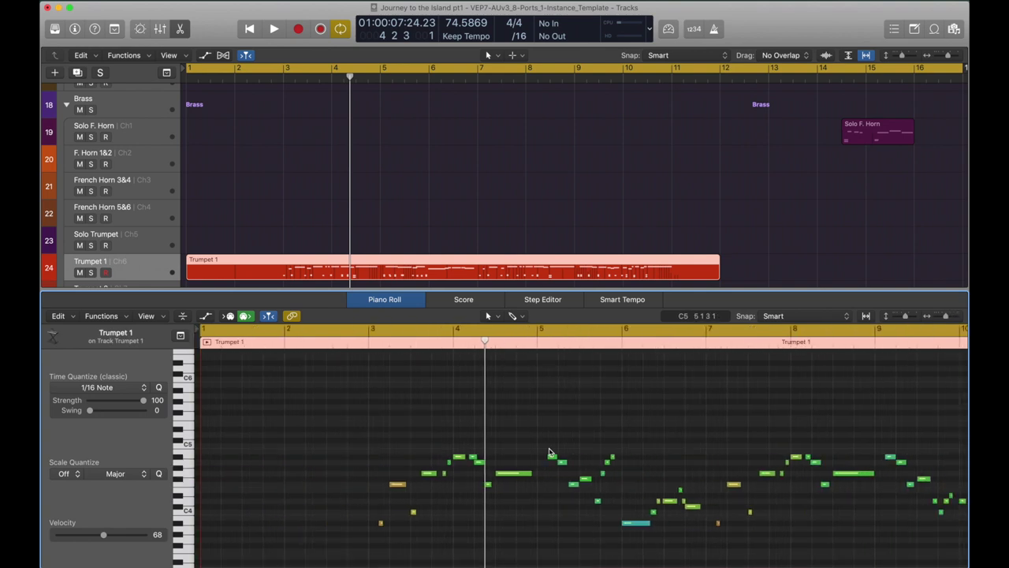
scroll(549, 452, down, 5)
key(super+Left)
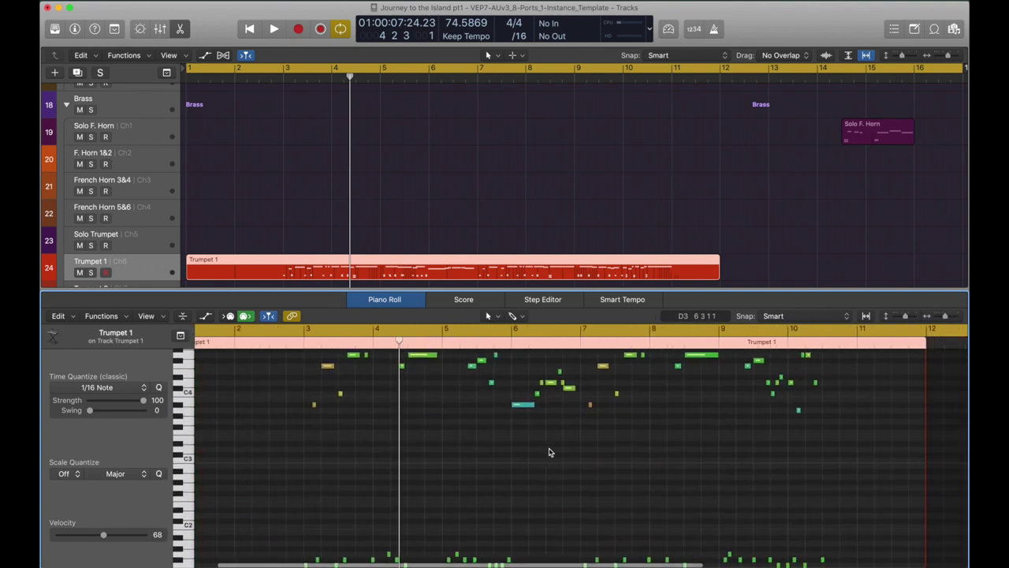
scroll(550, 451, up, 3)
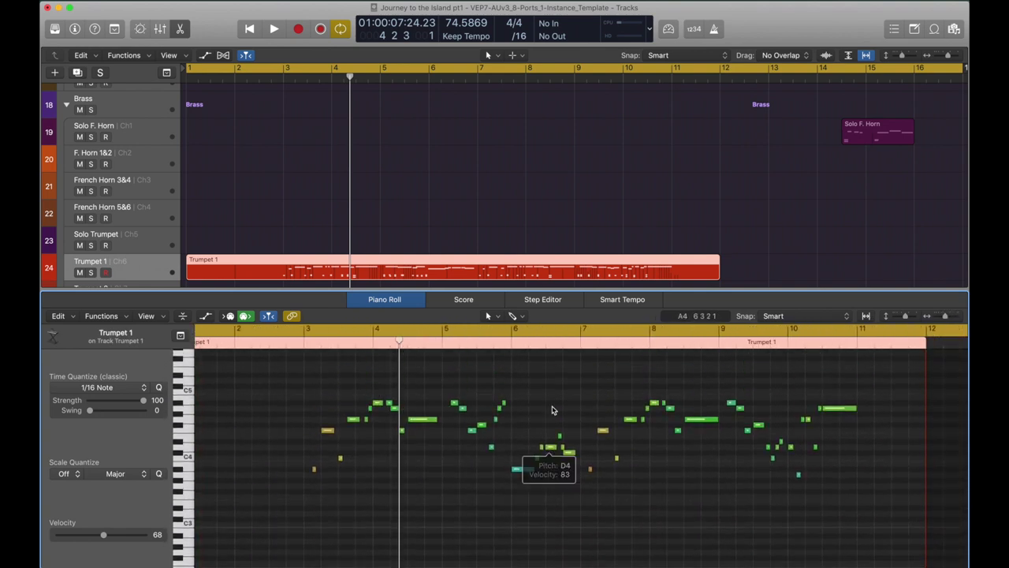
key(e)
scroll(554, 396, down, 15)
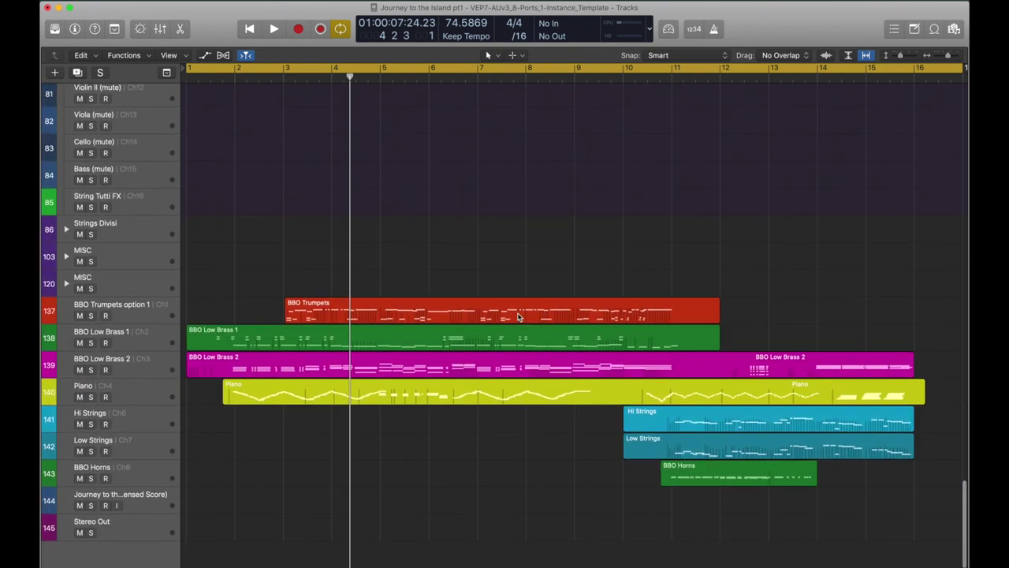
key(e)
click(528, 478)
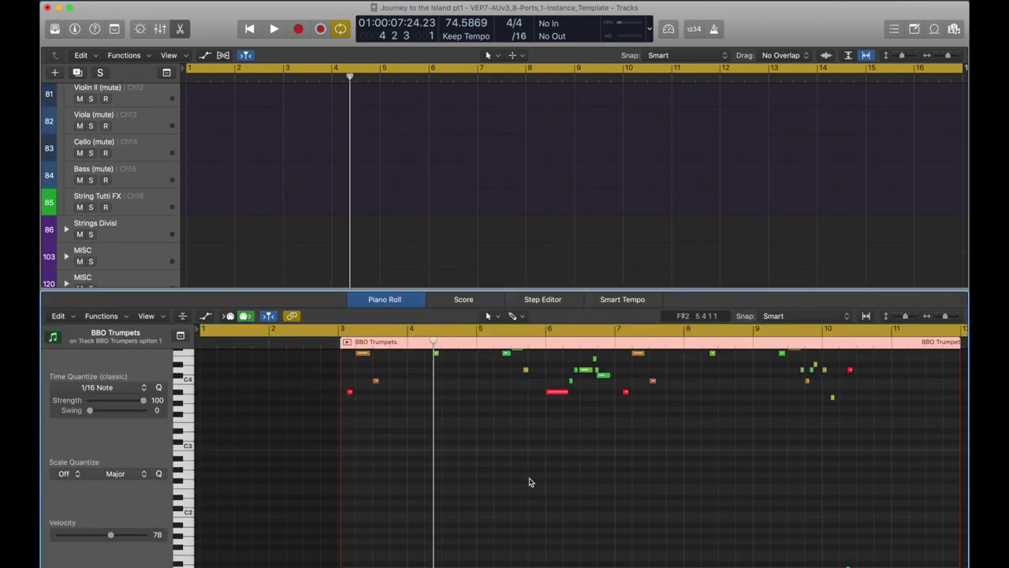
scroll(529, 479, down, 3)
scroll(529, 480, up, 3)
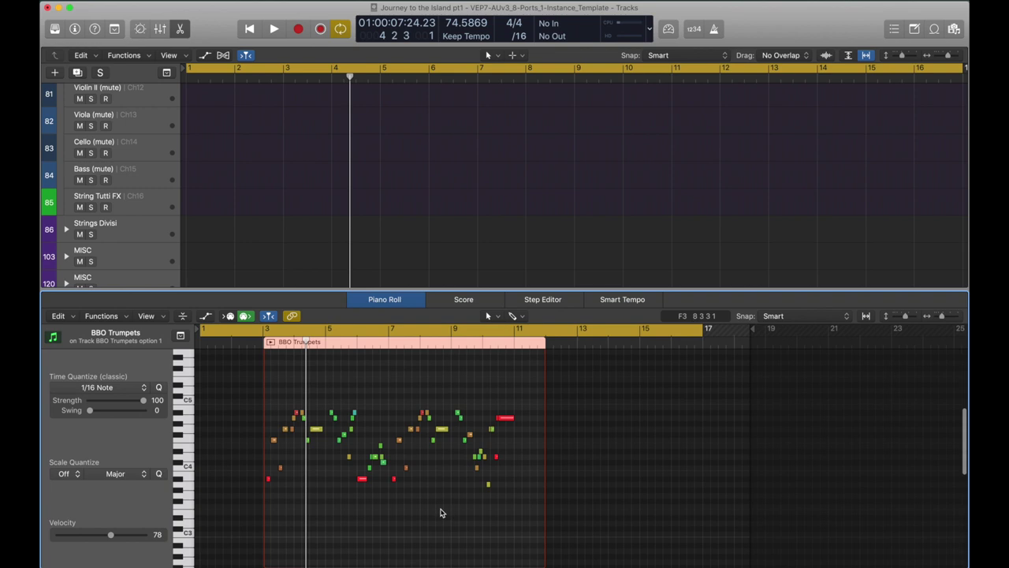
key(super+Right)
key(super+Right)
key(super+Right)
scroll(455, 205, down, 5)
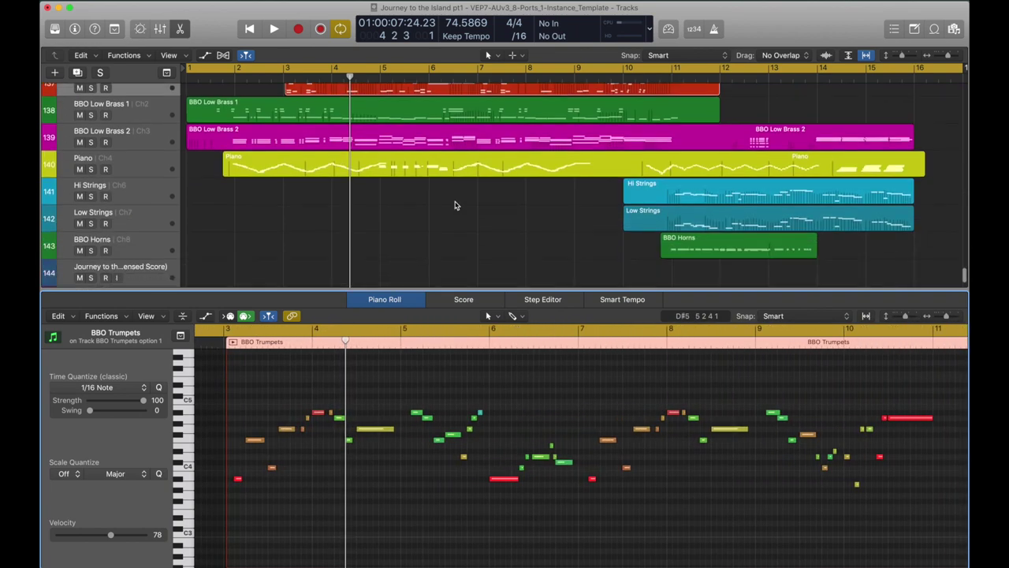
scroll(455, 205, up, 2)
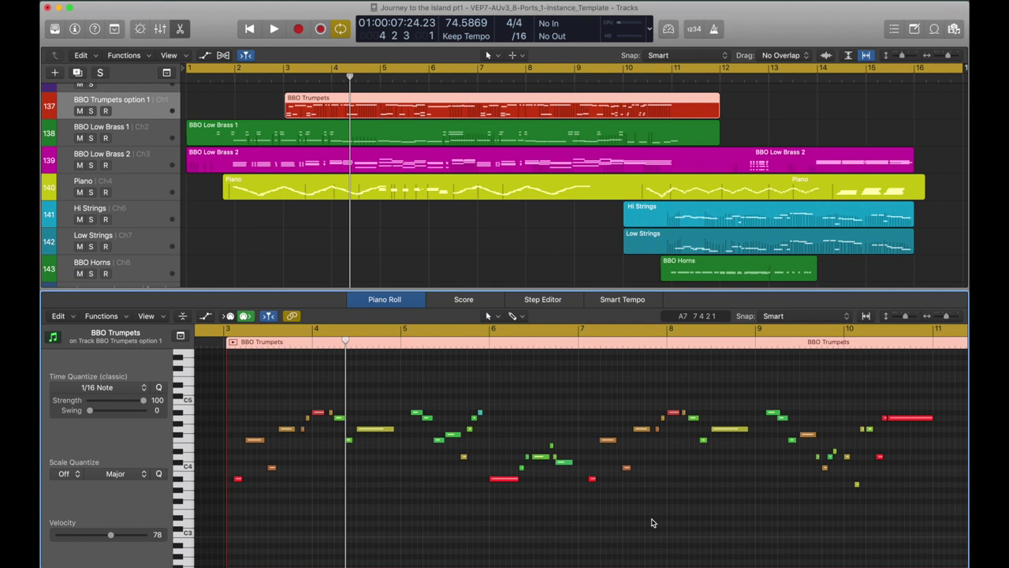
scroll(651, 522, right, 2)
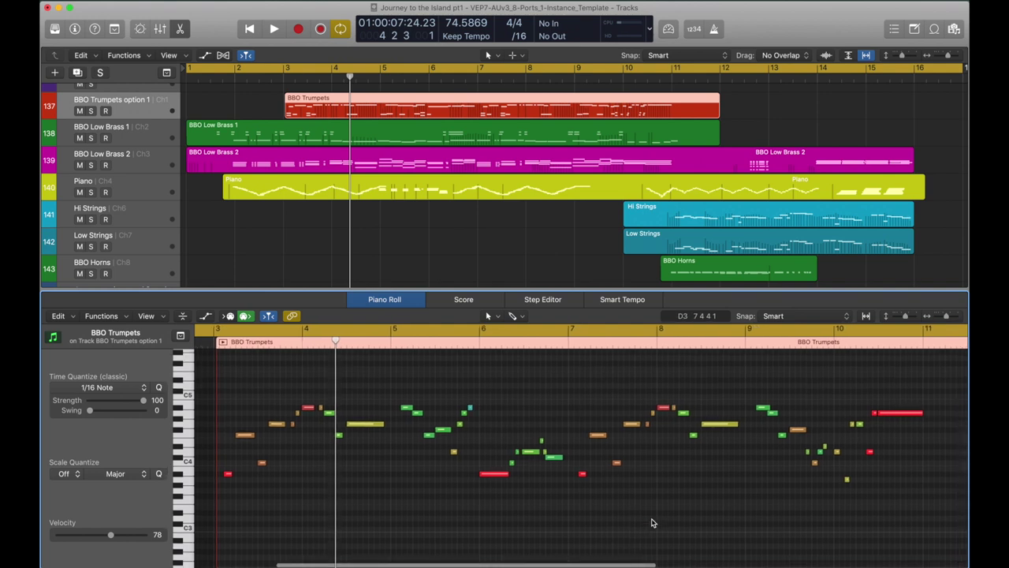
key(e)
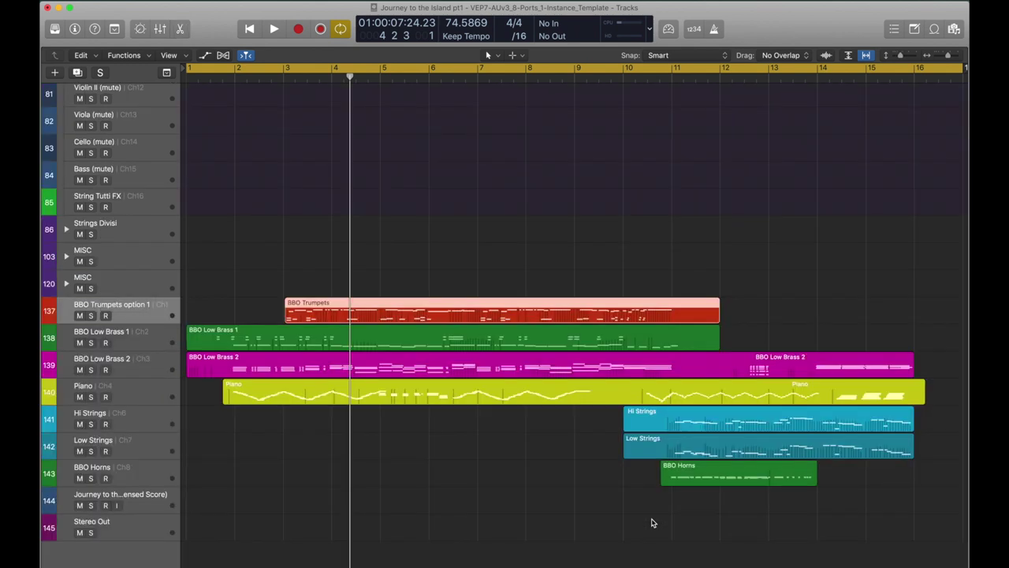
click(509, 457)
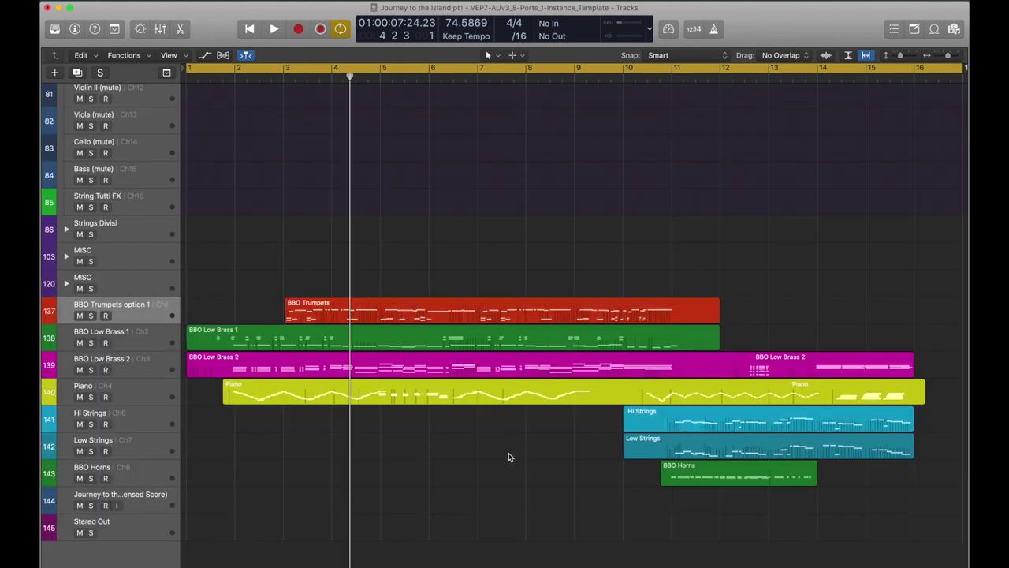